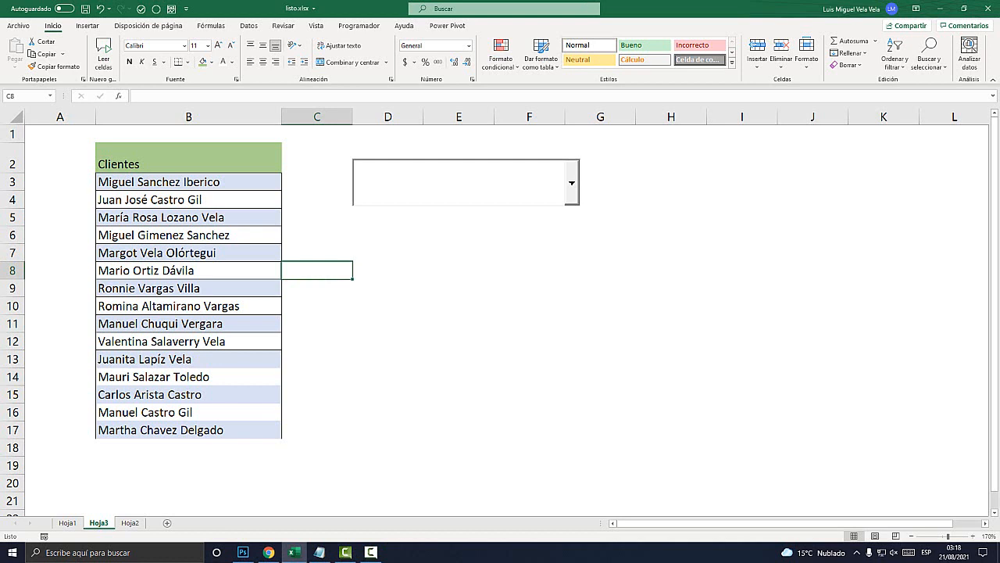
# Search the existing combo box for the last client in the list by first name and show its dropdown list.
pyautogui.click(366, 172)
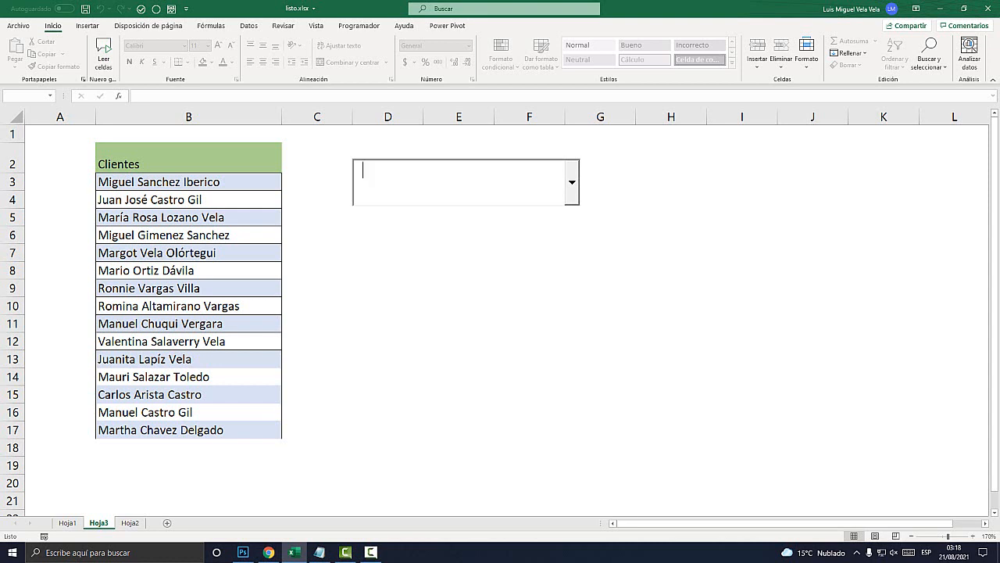
pyautogui.click(188, 182)
pyautogui.moveTo(188, 182); pyautogui.dragTo(188, 430)
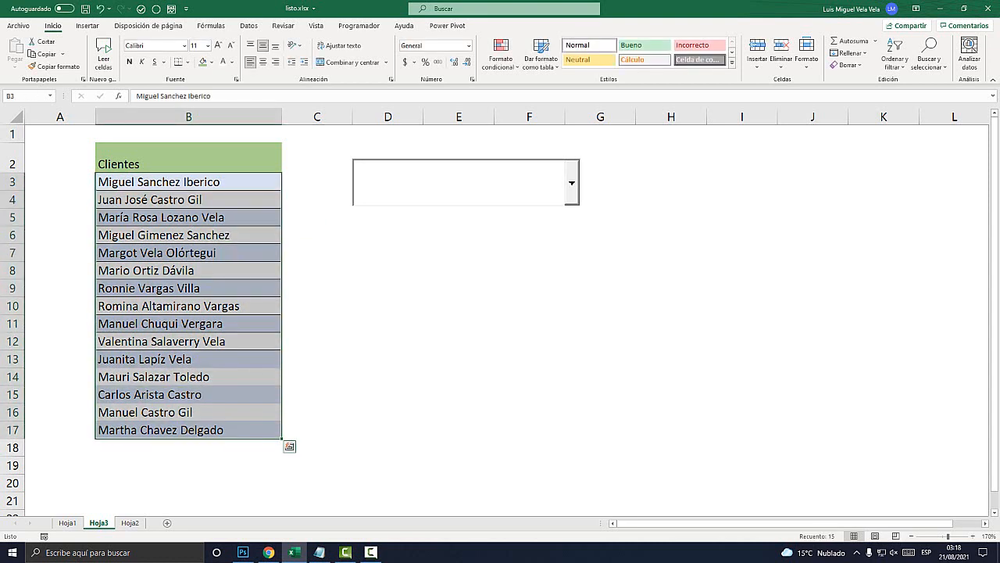
pyautogui.click(459, 181)
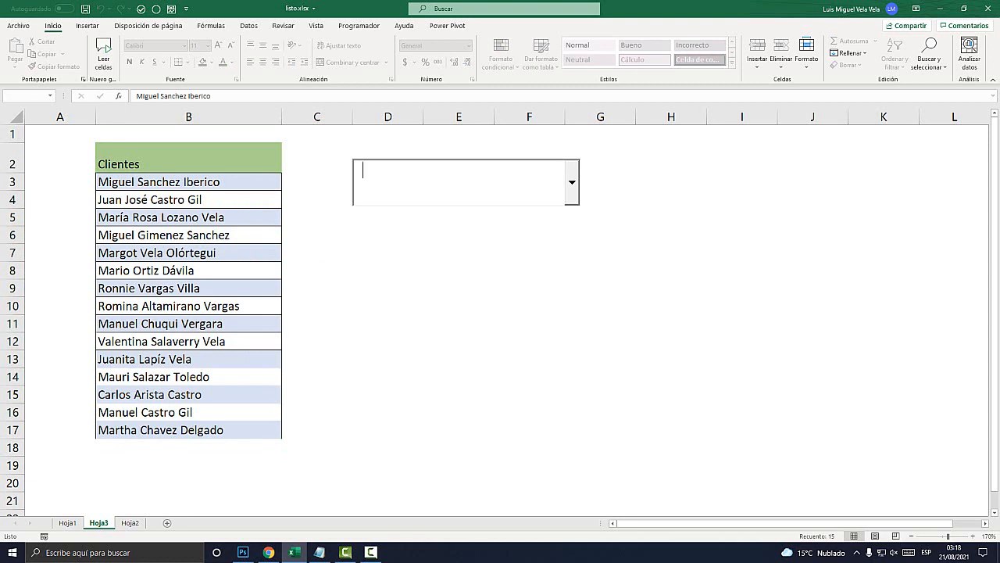
pyautogui.write('Martha Chavez Delgado')
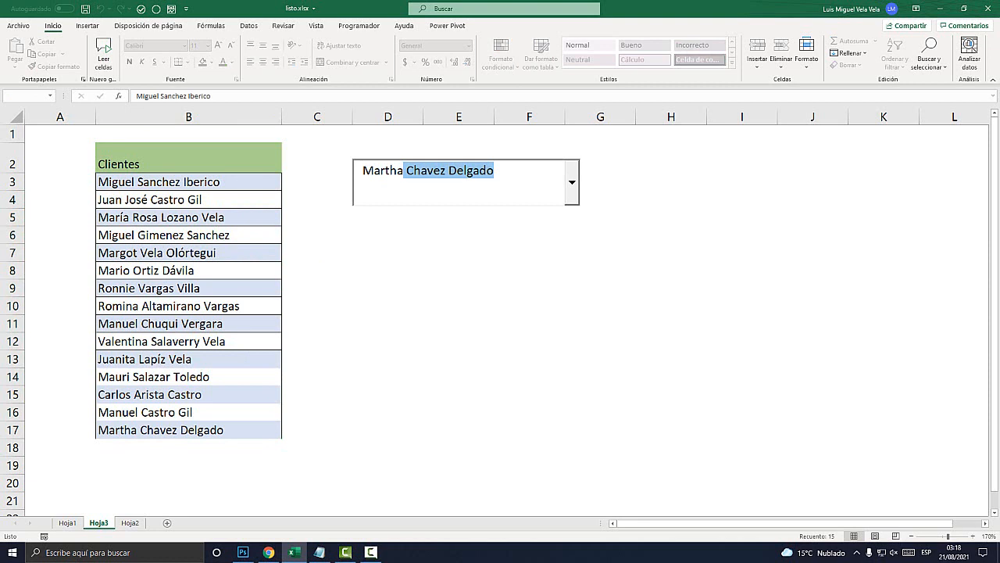
pyautogui.hotkey('alt', 'Down')
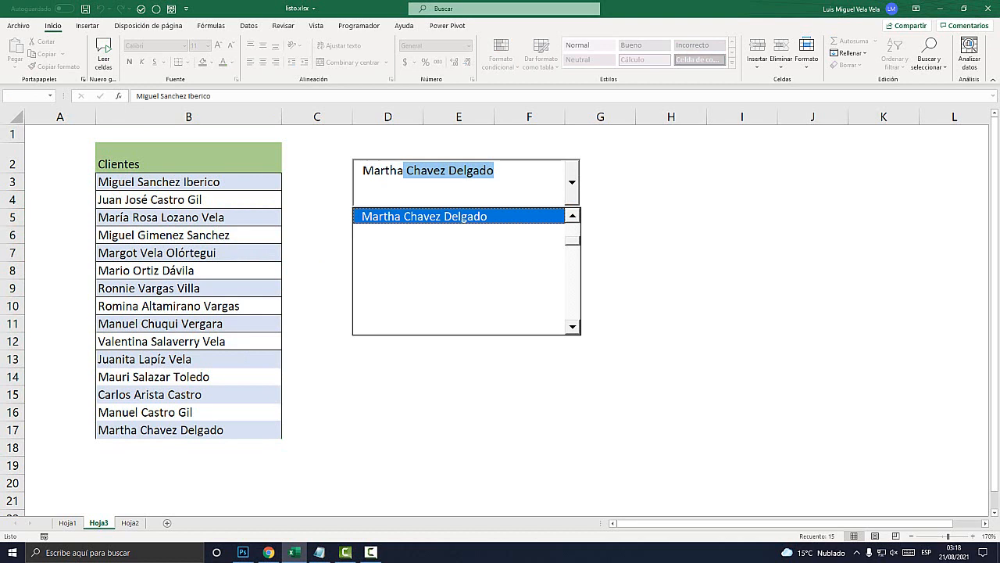
# Clear the combo box and search for clients whose names start with "Ro".
pyautogui.press('BackSpace')
pyautogui.press('BackSpace')
pyautogui.press('BackSpace')
pyautogui.press('BackSpace')
pyautogui.press('BackSpace')
pyautogui.press('BackSpace')
pyautogui.press('BackSpace')
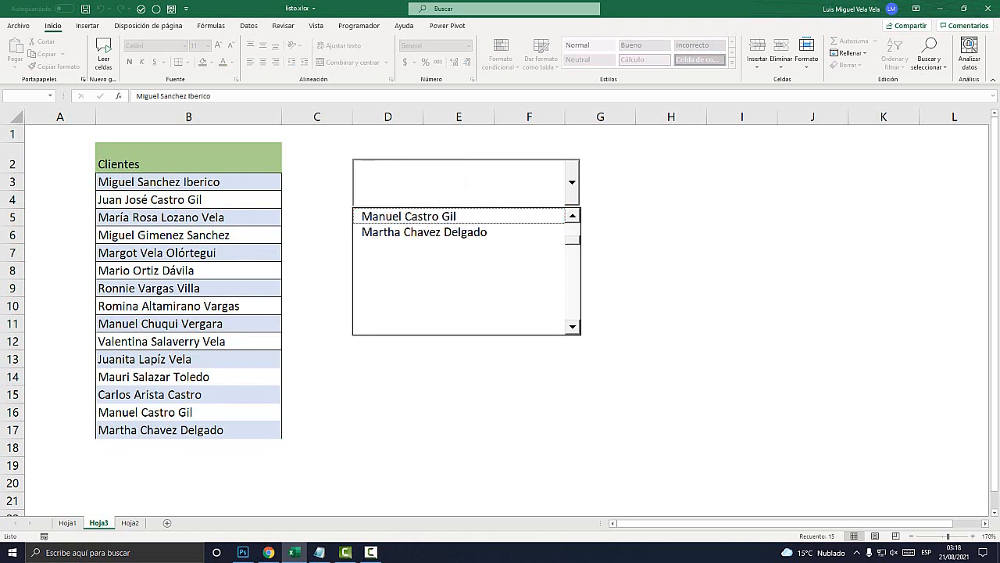
pyautogui.write('Ro')
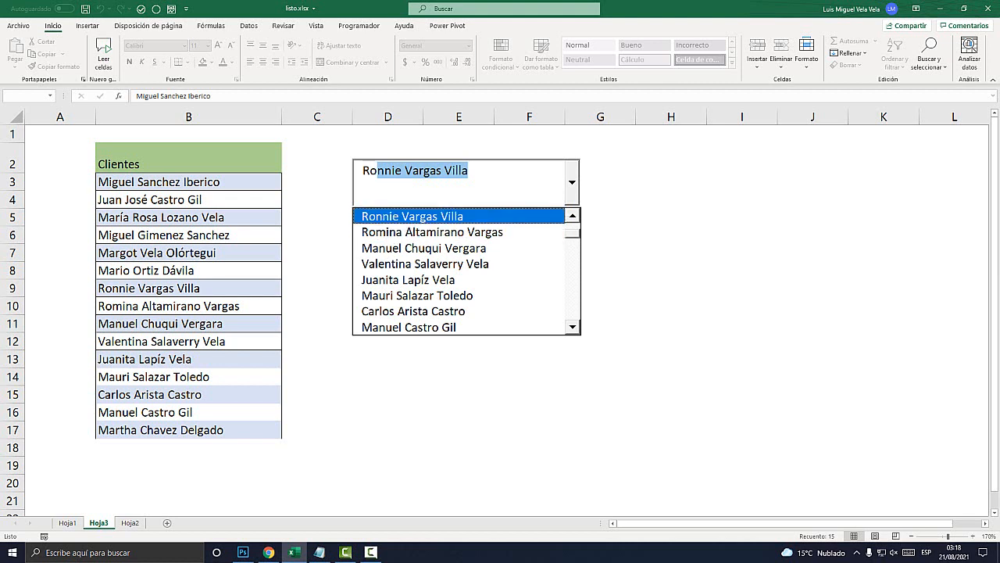
# Replace the combo box search with a client's first name, adding the surname of the client in row 6.
pyautogui.press('BackSpace')
pyautogui.press('BackSpace')
pyautogui.press('BackSpace')
pyautogui.write('Miguel')
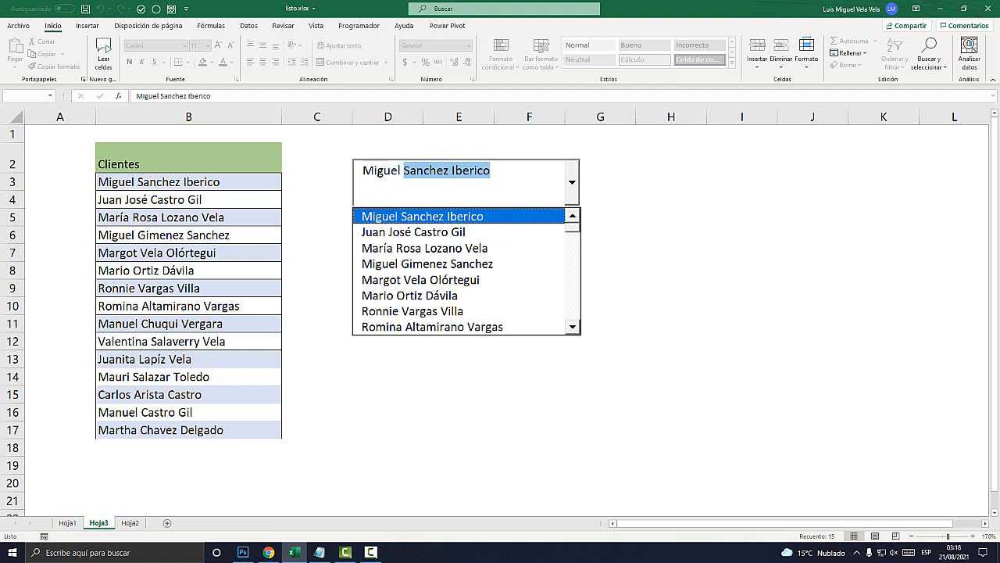
pyautogui.write(' Gimenez')
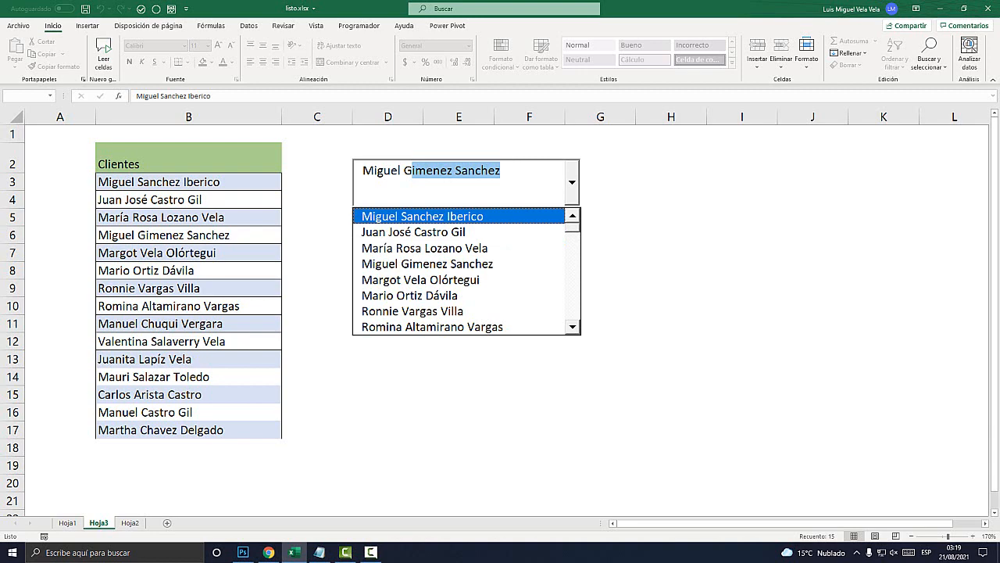
# Delete the existing combo box from Hoja3 in design mode, and turn design mode off.
pyautogui.click(600, 200)
pyautogui.click(600, 200)
pyautogui.click(415, 170)
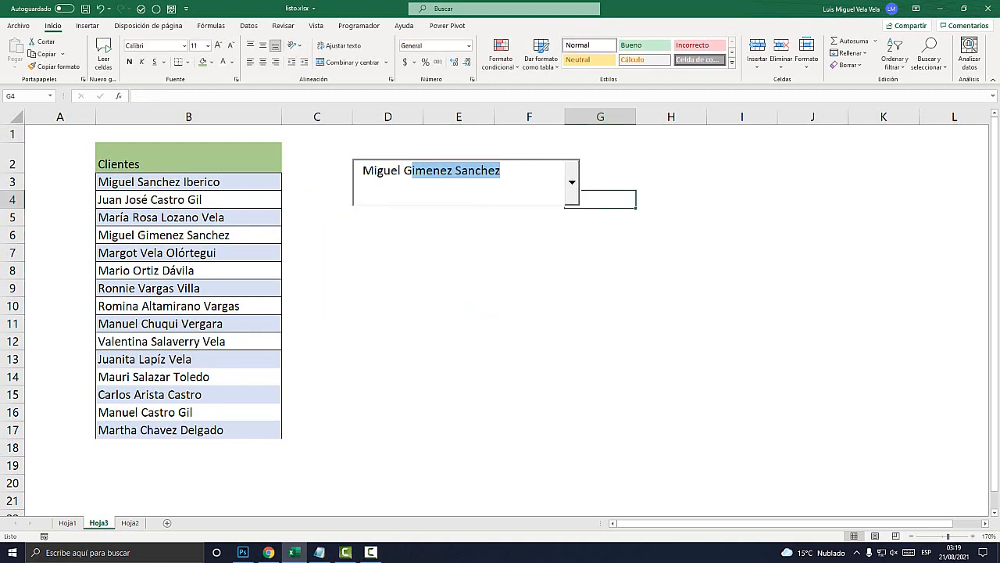
pyautogui.click(601, 200)
pyautogui.click(359, 25)
pyautogui.click(317, 55)
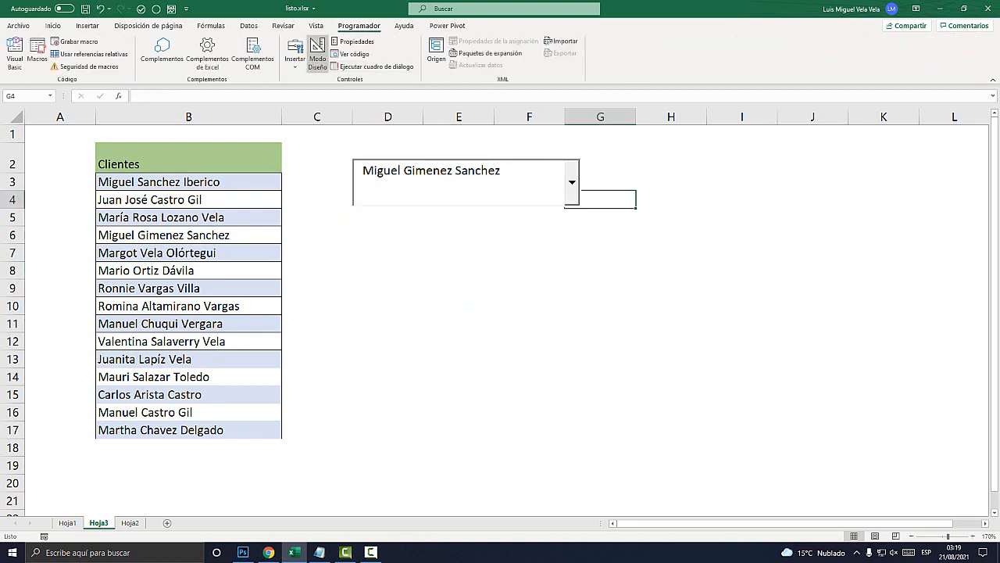
pyautogui.click(467, 182)
pyautogui.press('Delete')
pyautogui.click(388, 270)
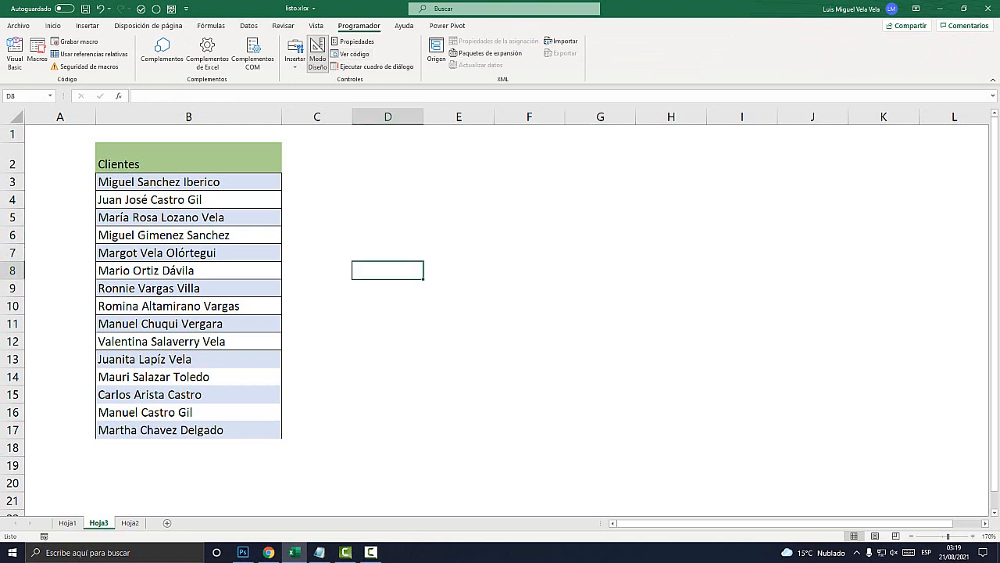
pyautogui.click(317, 55)
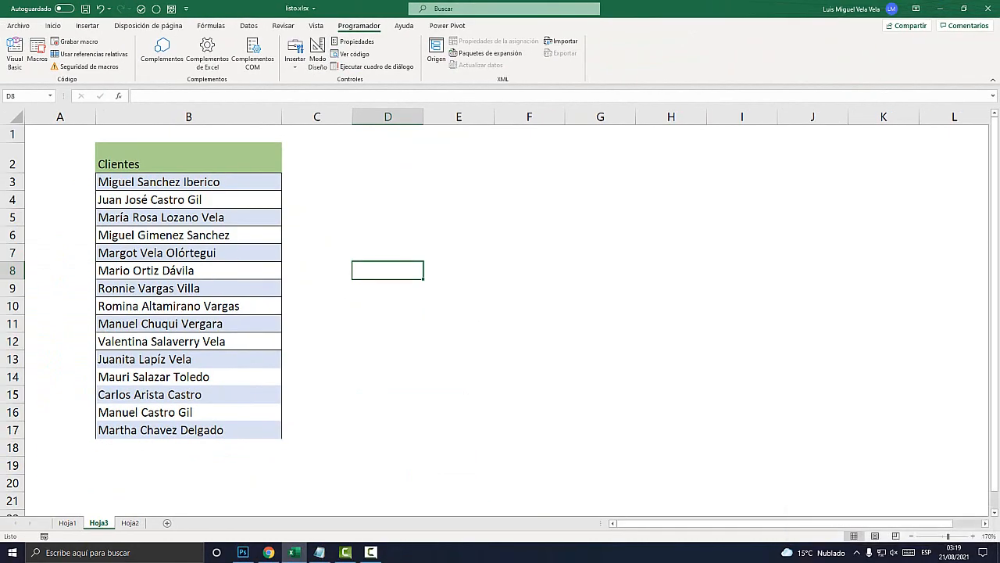
pyautogui.moveTo(188, 160); pyautogui.dragTo(188, 412)
pyautogui.click(388, 289)
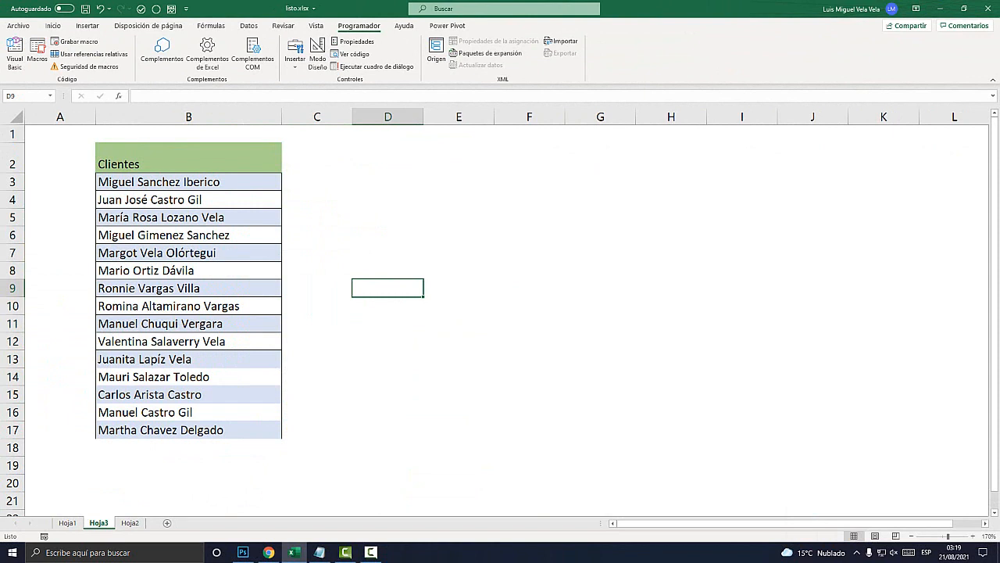
pyautogui.moveTo(188, 160); pyautogui.dragTo(188, 429)
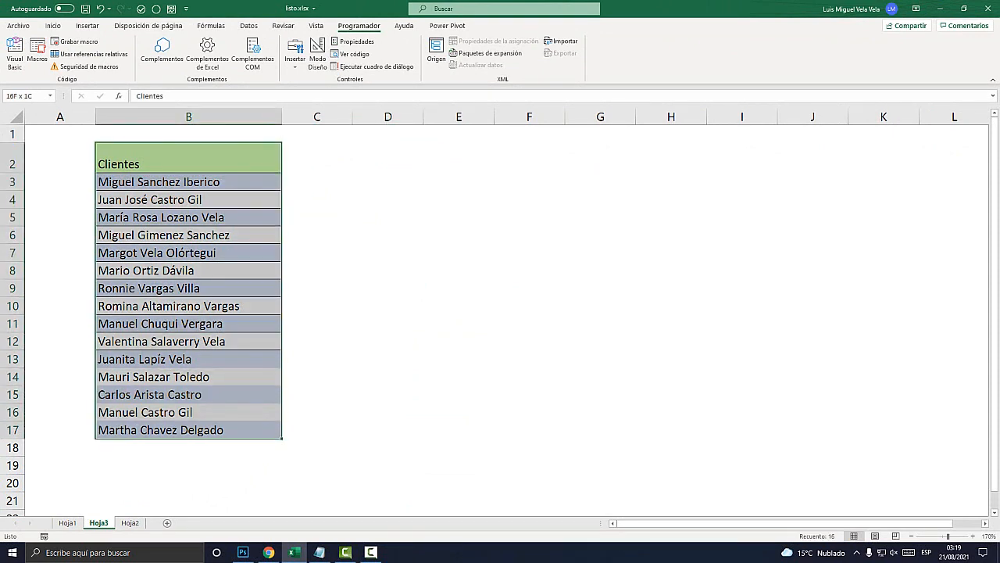
pyautogui.click(189, 342)
pyautogui.click(387, 270)
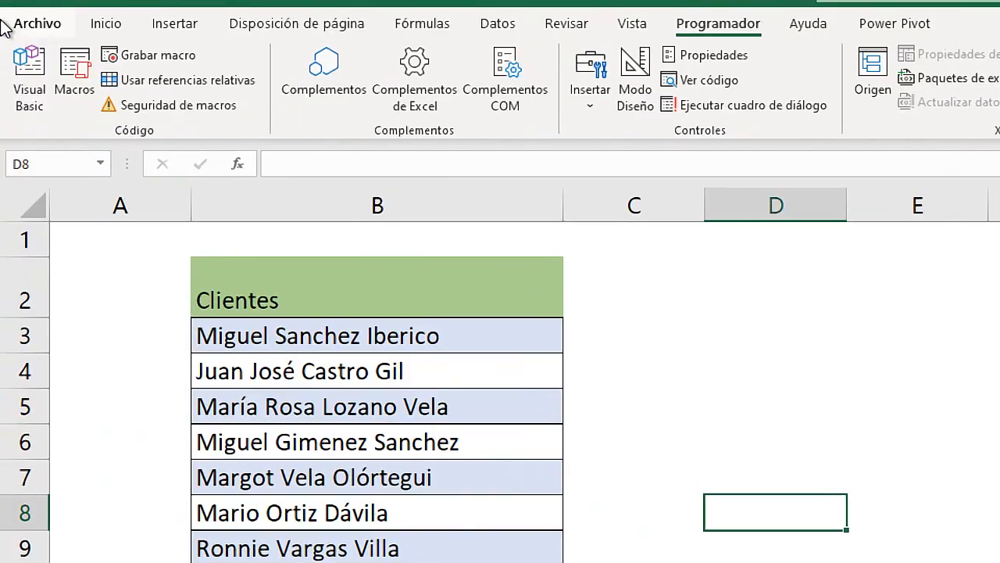
# Make sure the Programador tab is enabled in the ribbon customization options and apply the settings.
pyautogui.click(19, 25)
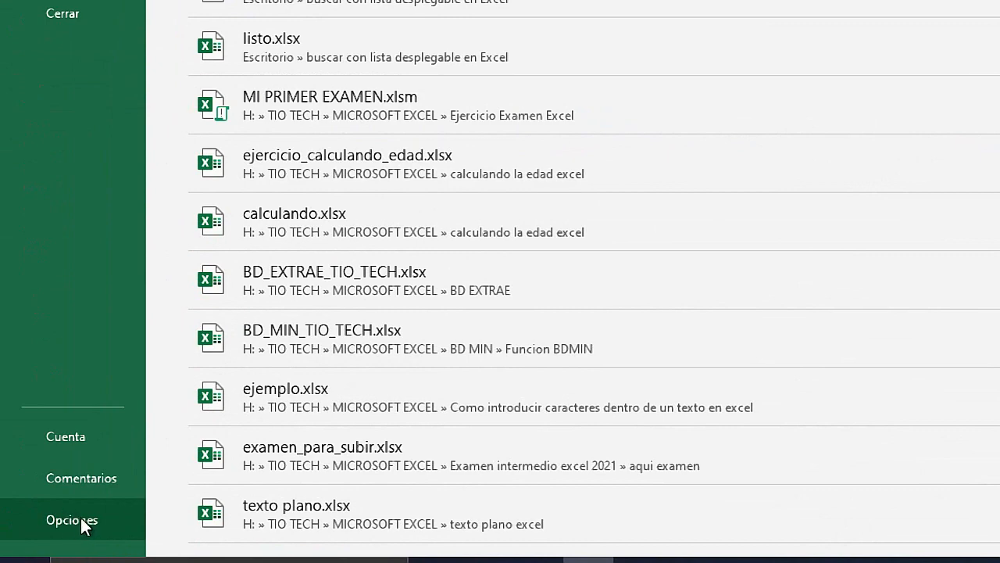
pyautogui.click(80, 517)
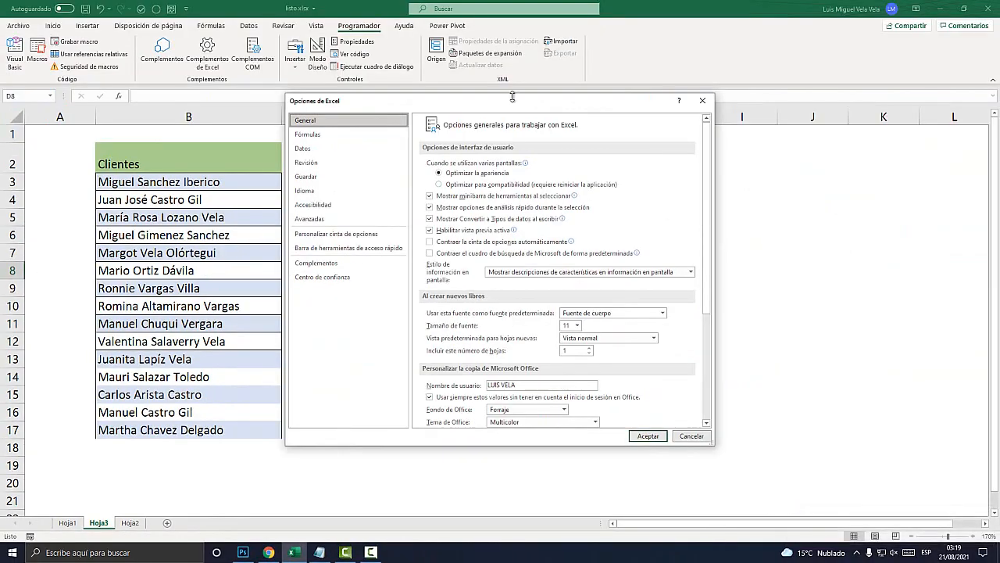
pyautogui.moveTo(512, 96); pyautogui.dragTo(519, 73)
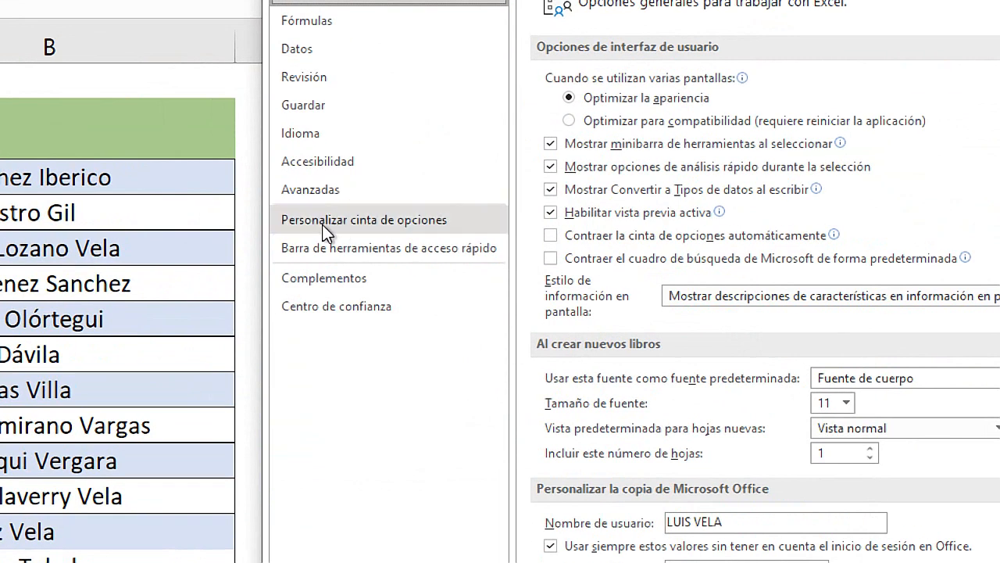
pyautogui.click(370, 224)
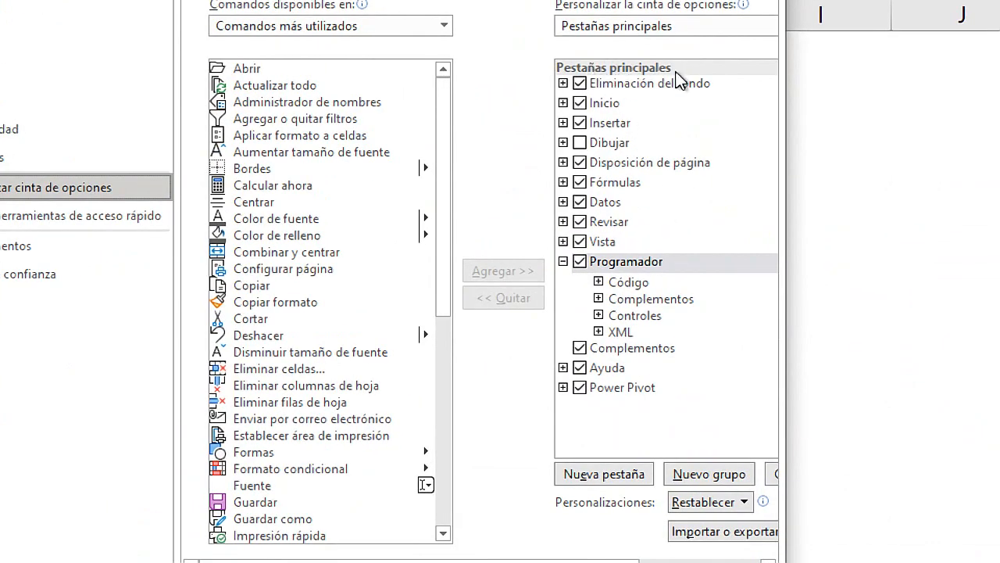
pyautogui.click(579, 262)
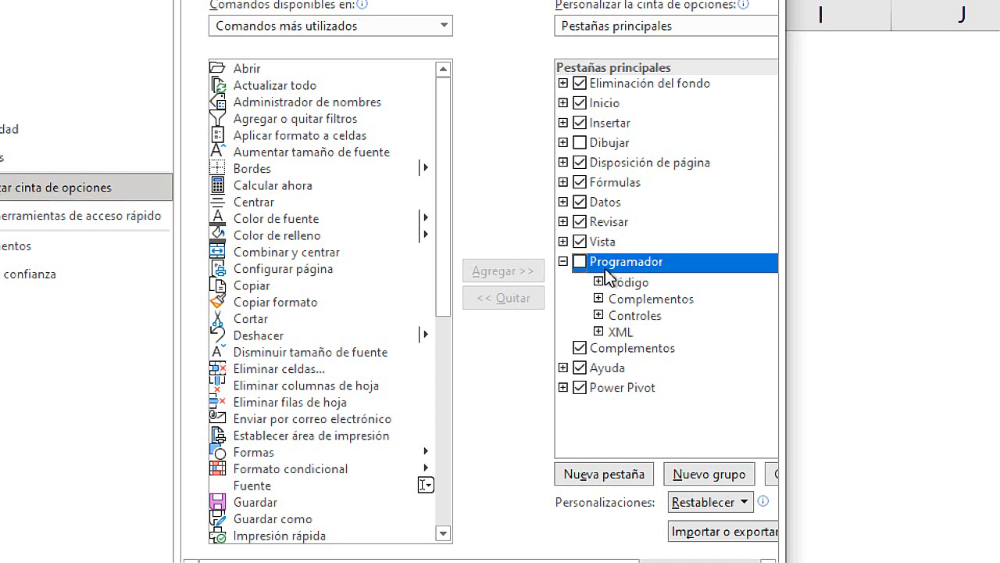
pyautogui.doubleClick(579, 262)
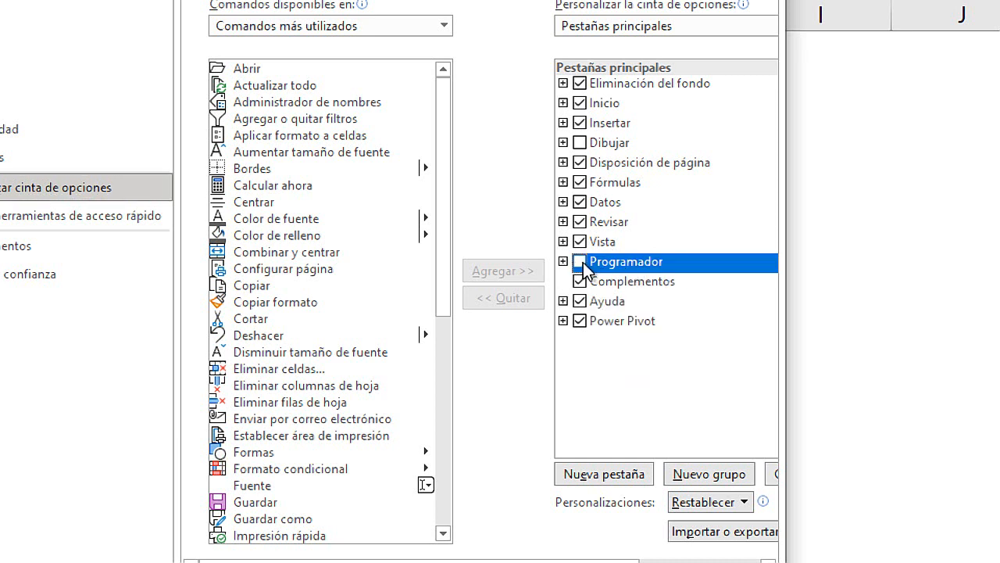
pyautogui.click(582, 264)
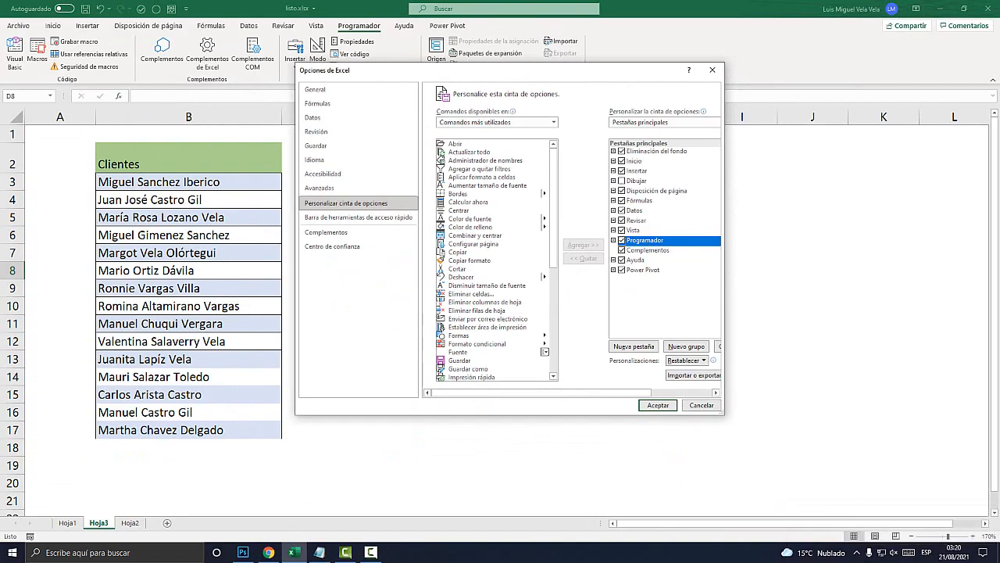
pyautogui.click(658, 404)
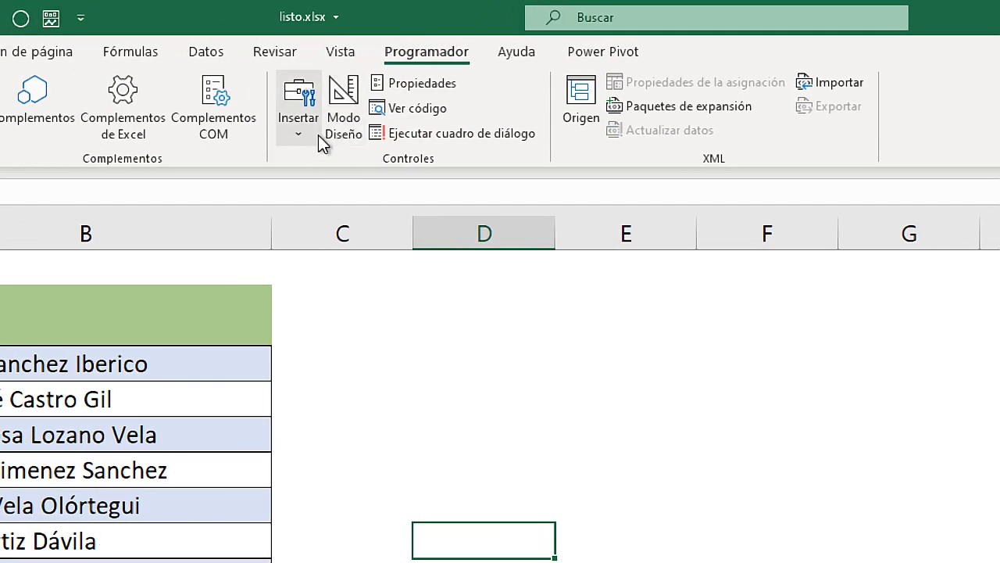
# Insert an ActiveX combo box about 192 by 40 points beside the client list, starting in column C at row 3.
pyautogui.click(300, 132)
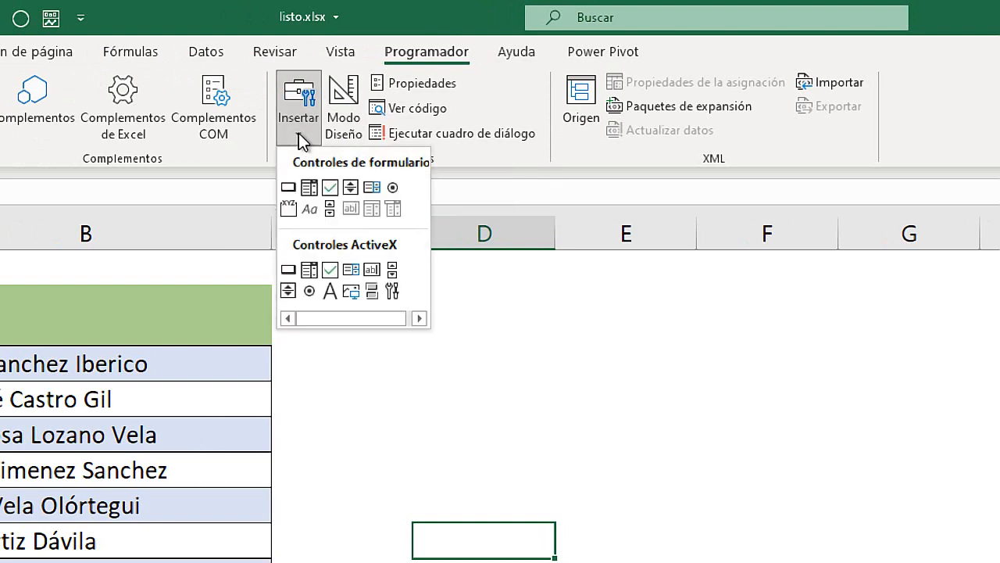
pyautogui.click(299, 131)
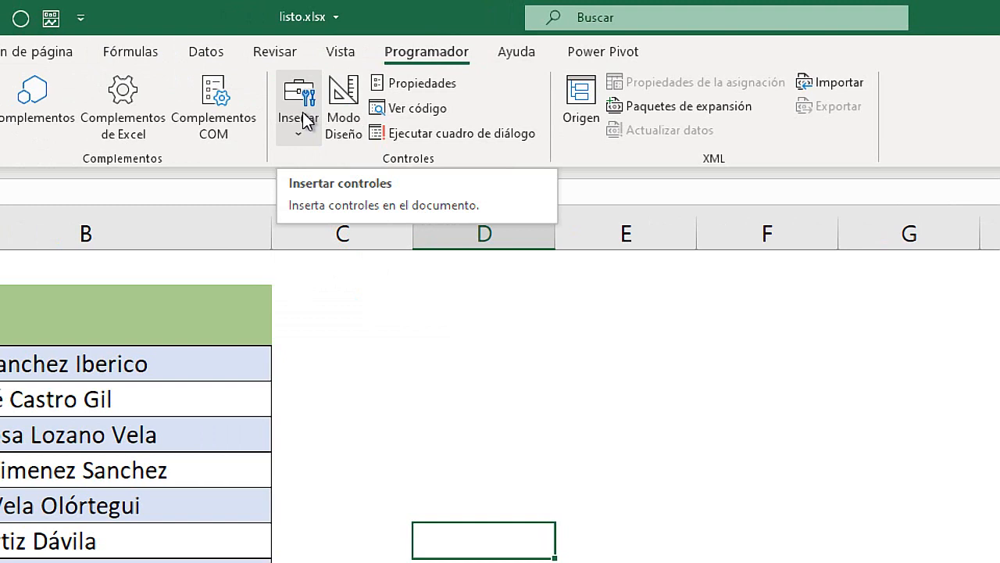
pyautogui.click(300, 131)
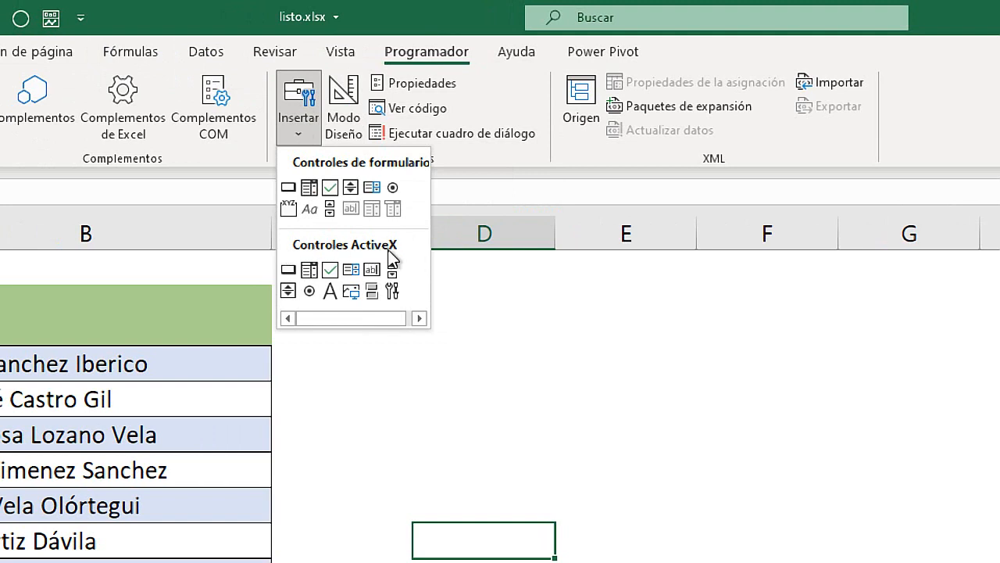
pyautogui.click(309, 269)
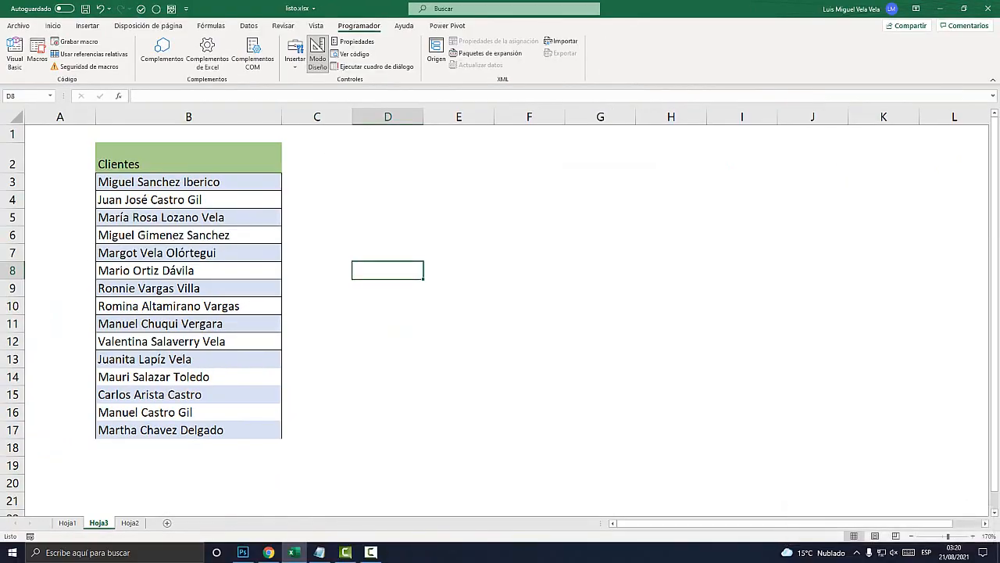
pyautogui.moveTo(345, 175); pyautogui.dragTo(572, 222)
pyautogui.moveTo(459, 197); pyautogui.dragTo(431, 199)
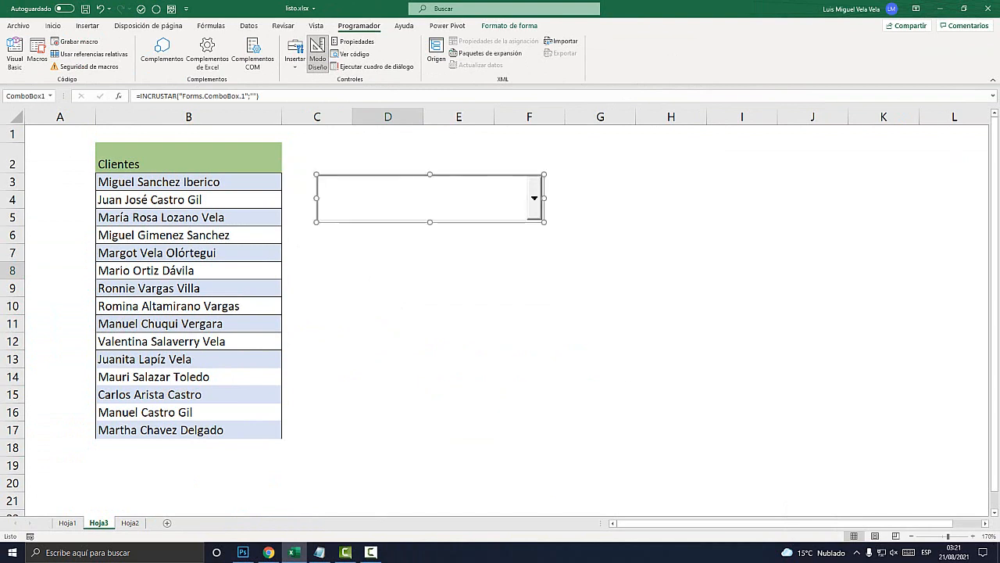
# Set the LinkedCell property of the new combo box to D2.
pyautogui.rightClick(395, 200)
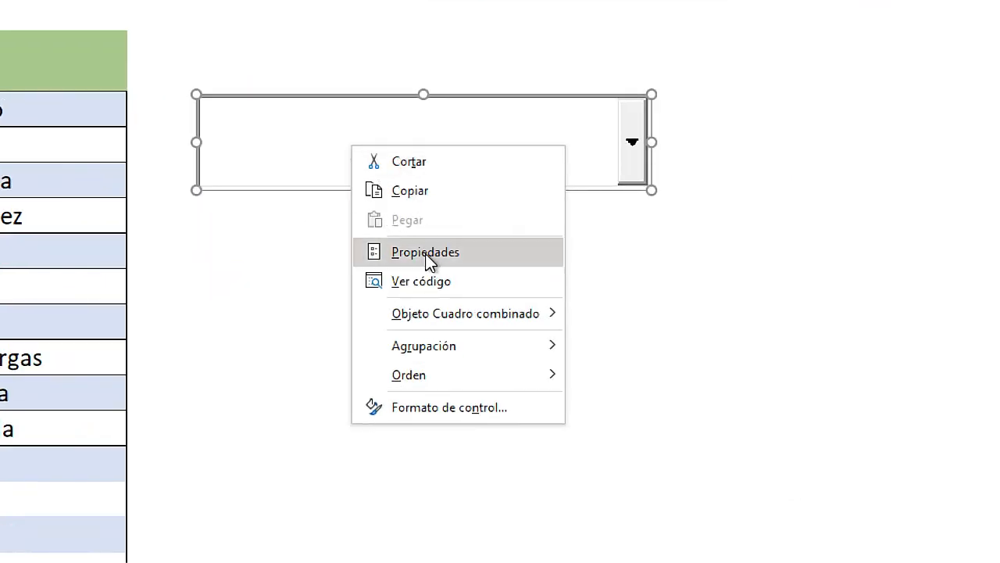
pyautogui.click(426, 252)
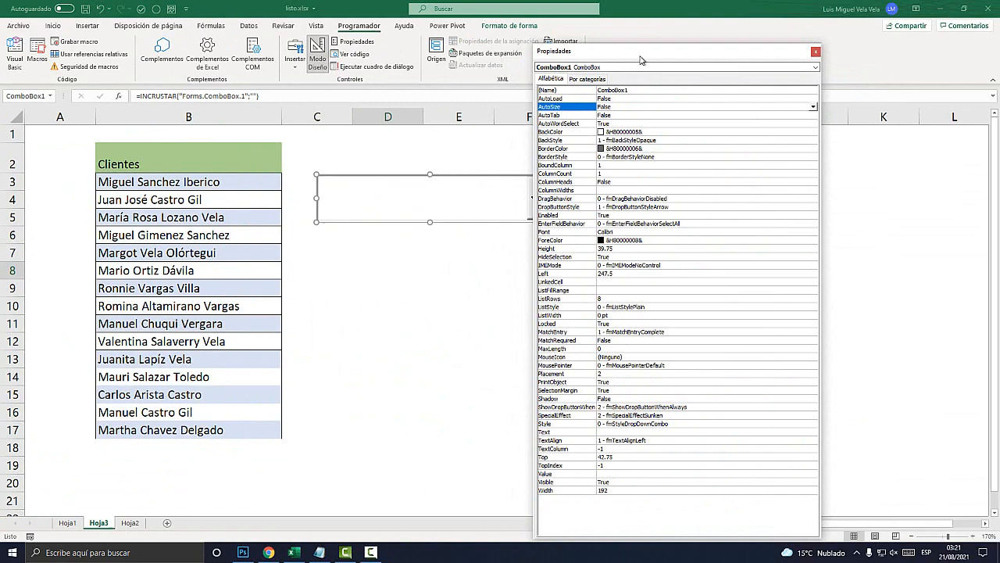
pyautogui.moveTo(640, 61); pyautogui.dragTo(527, 37)
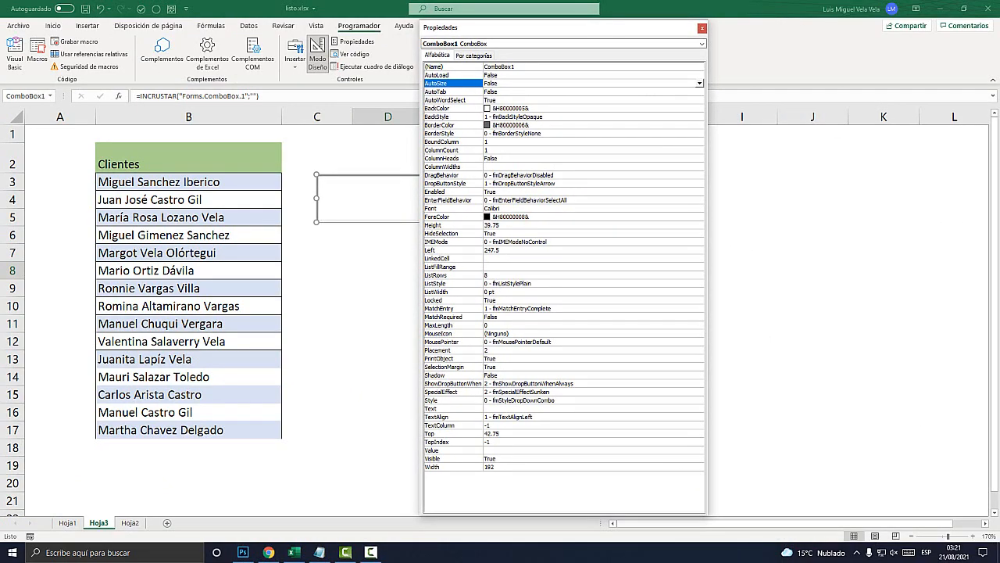
pyautogui.moveTo(547, 27); pyautogui.dragTo(689, 39)
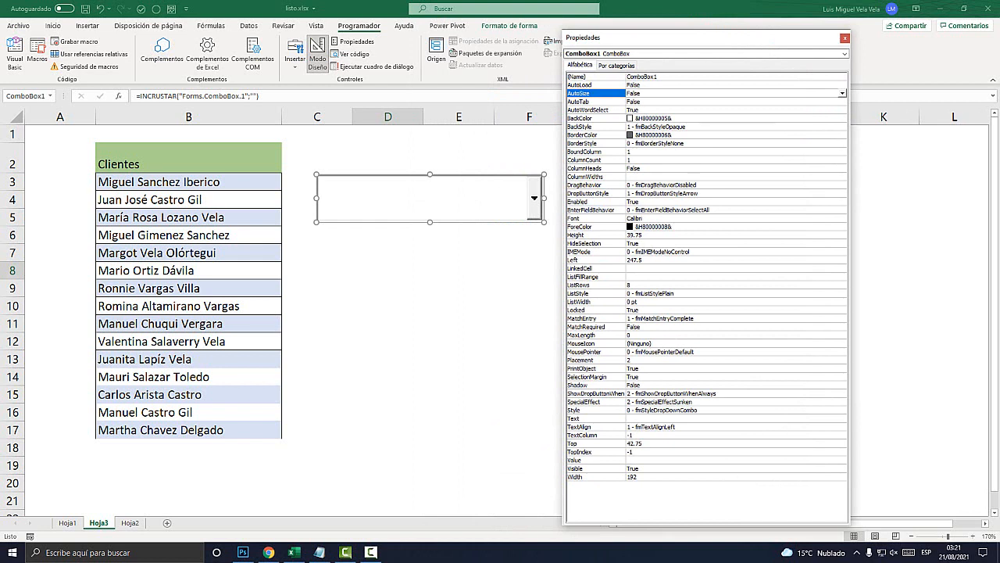
pyautogui.click(595, 268)
pyautogui.click(656, 268)
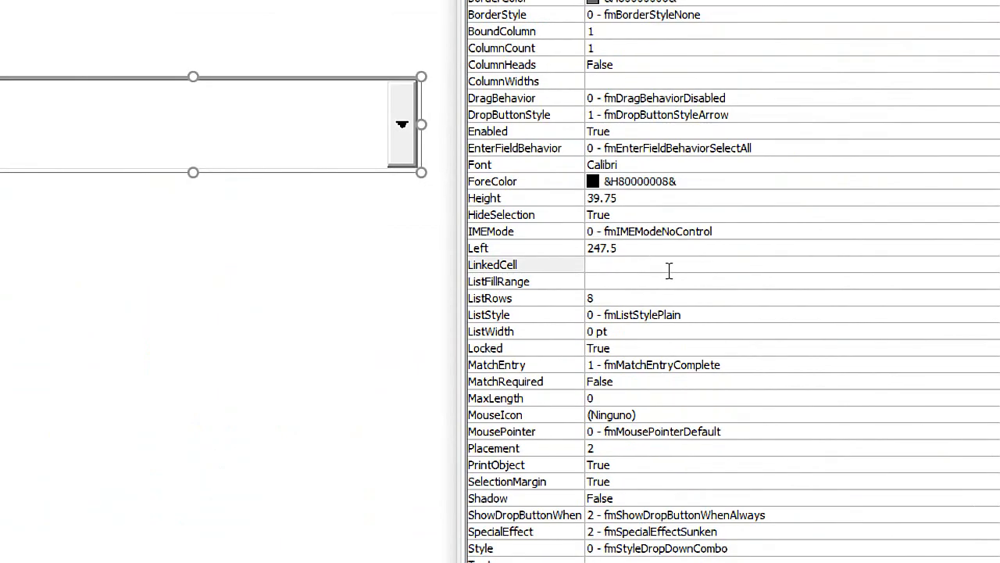
pyautogui.write('D2')
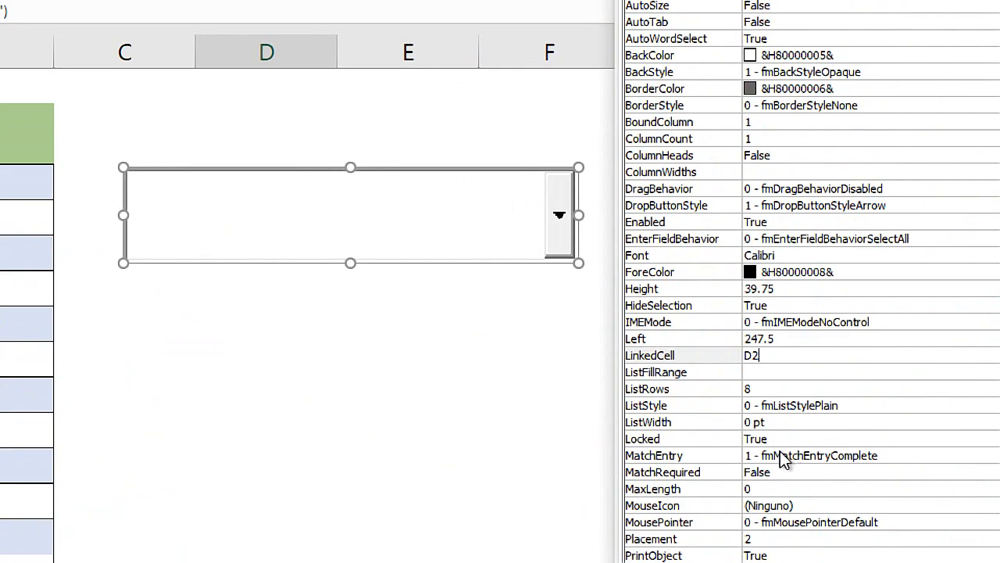
# Set the combo box's ListFillRange property to B3:B100, keeping D2 as its LinkedCell.
pyautogui.click(762, 372)
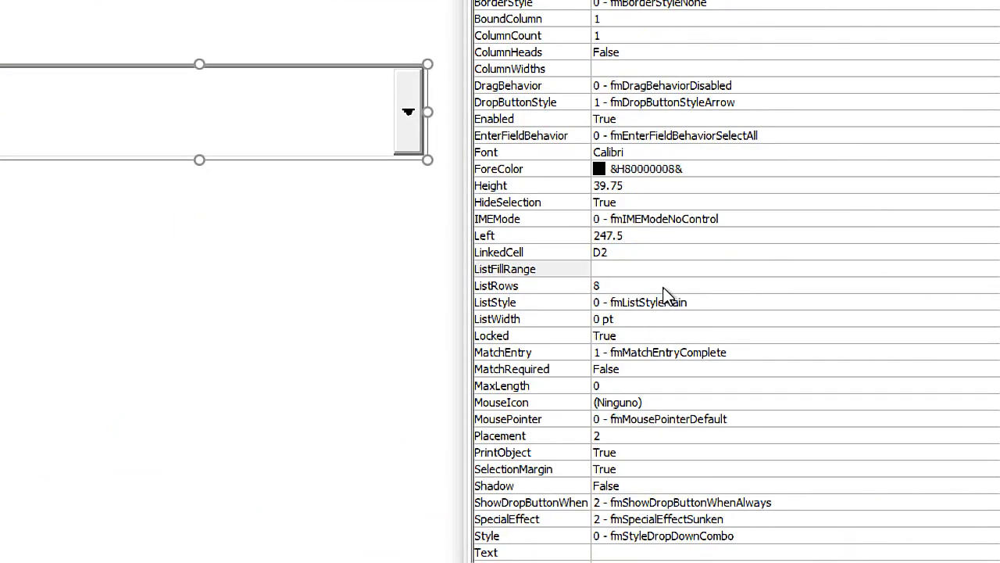
pyautogui.write('b3')
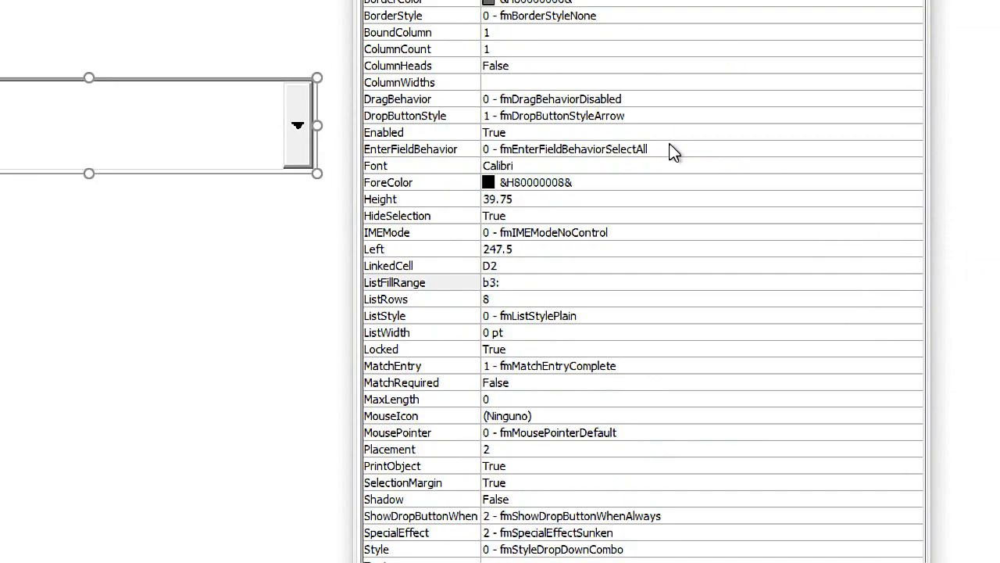
pyautogui.write(':')
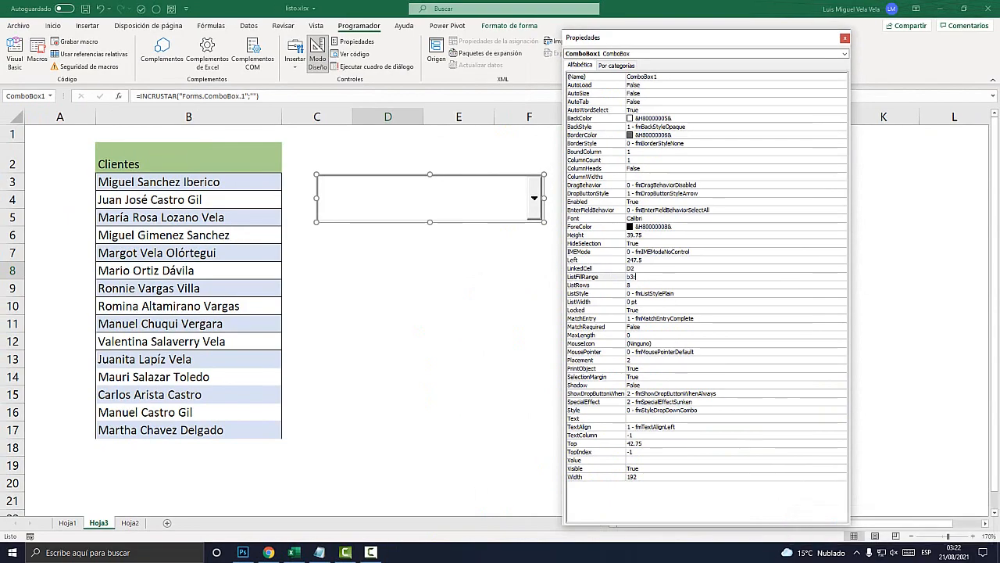
pyautogui.scroll(-1, 281, 320)
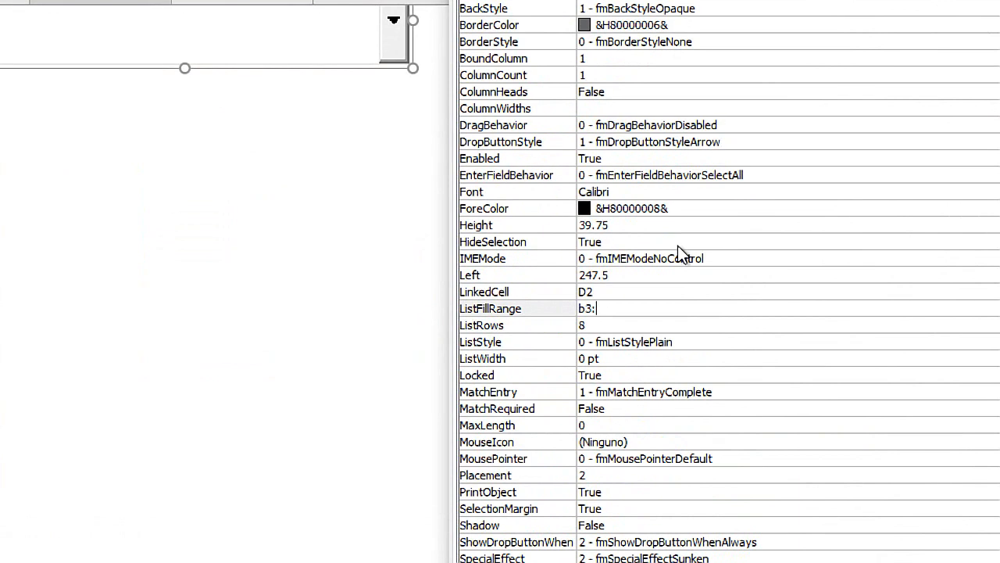
pyautogui.write('b1')
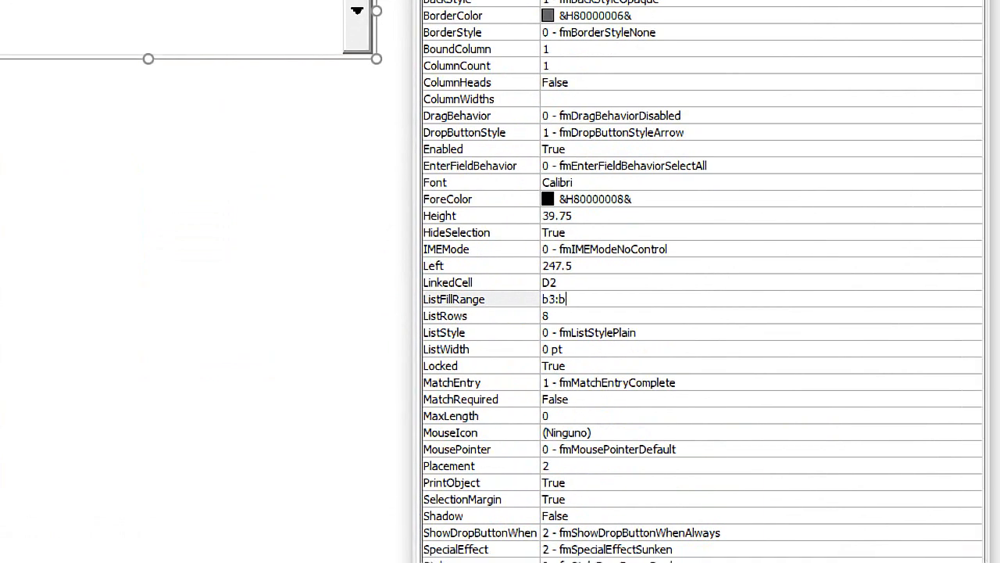
pyautogui.write('00')
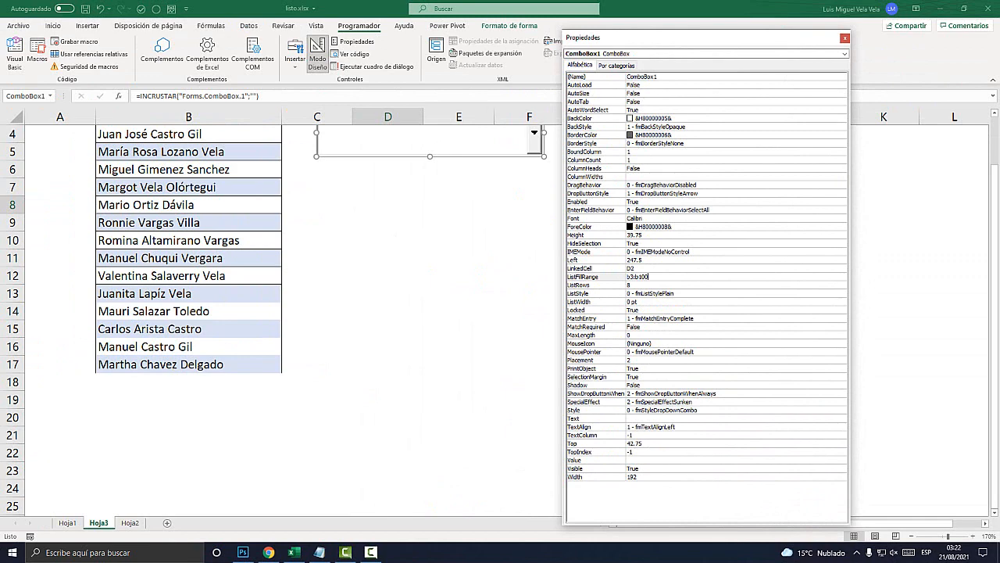
pyautogui.scroll(1, 313, 313)
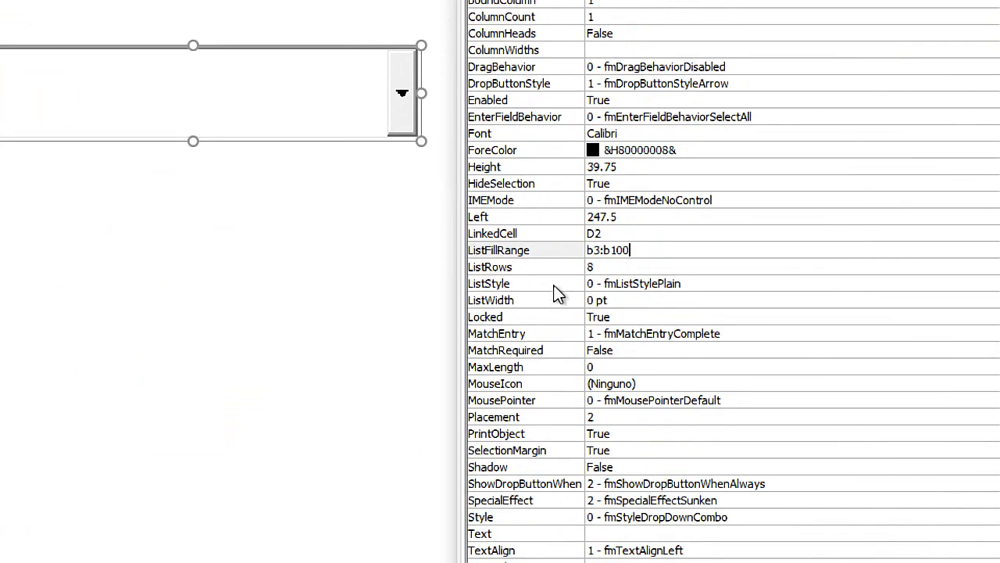
pyautogui.click(639, 276)
pyautogui.moveTo(641, 250); pyautogui.dragTo(574, 252)
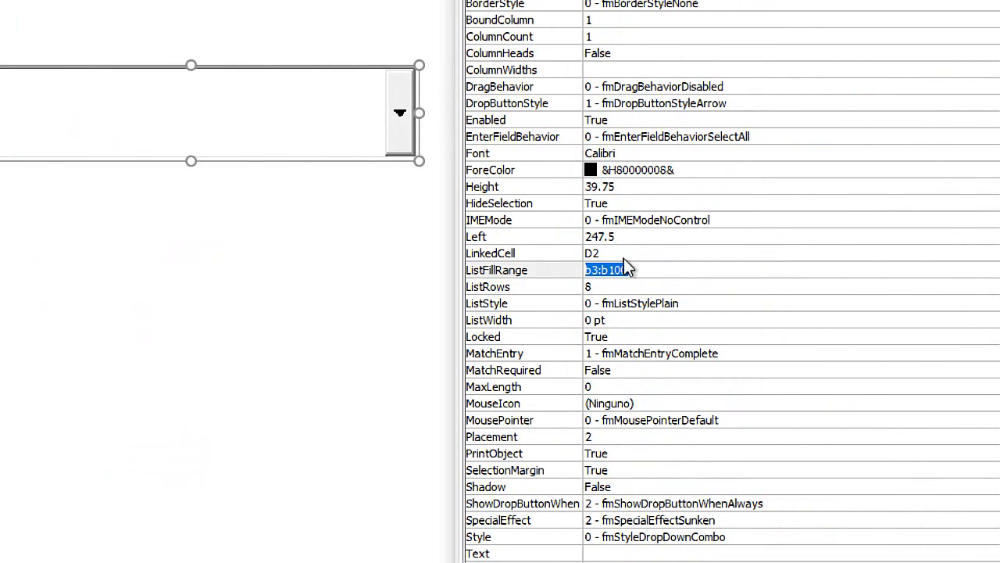
pyautogui.click(749, 256)
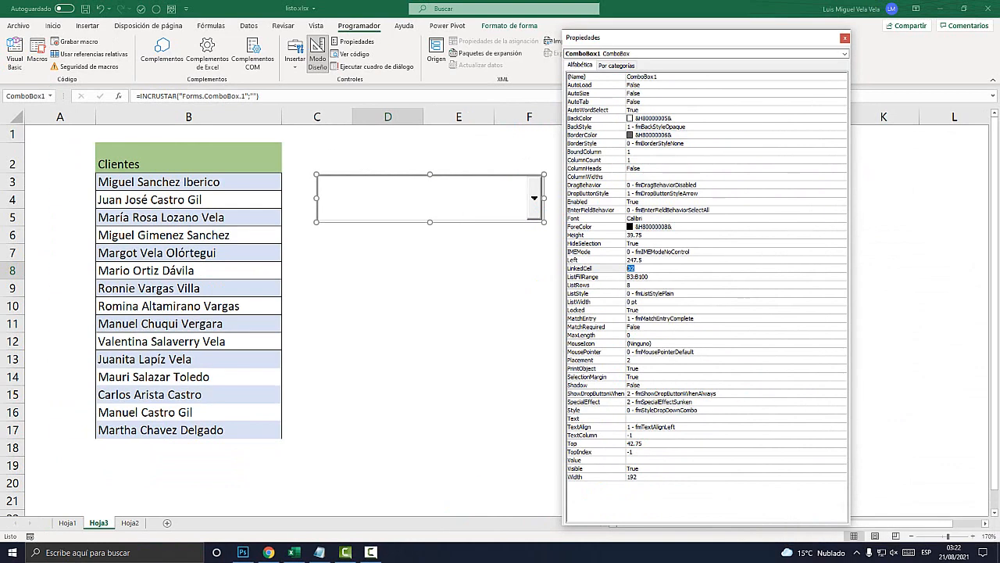
pyautogui.press('Return')
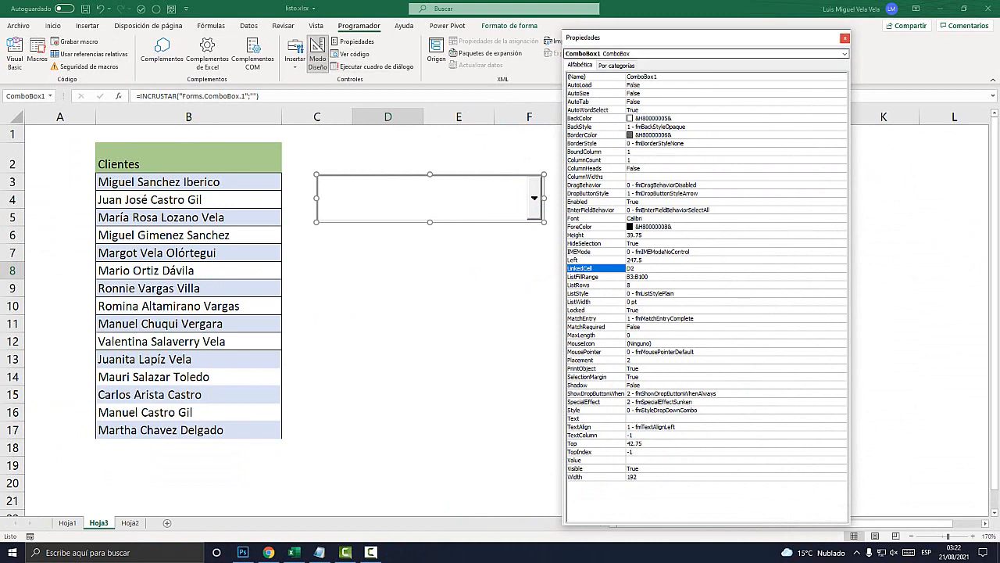
# Close the combo box's properties and turn design mode off so the control can be used.
pyautogui.click(844, 38)
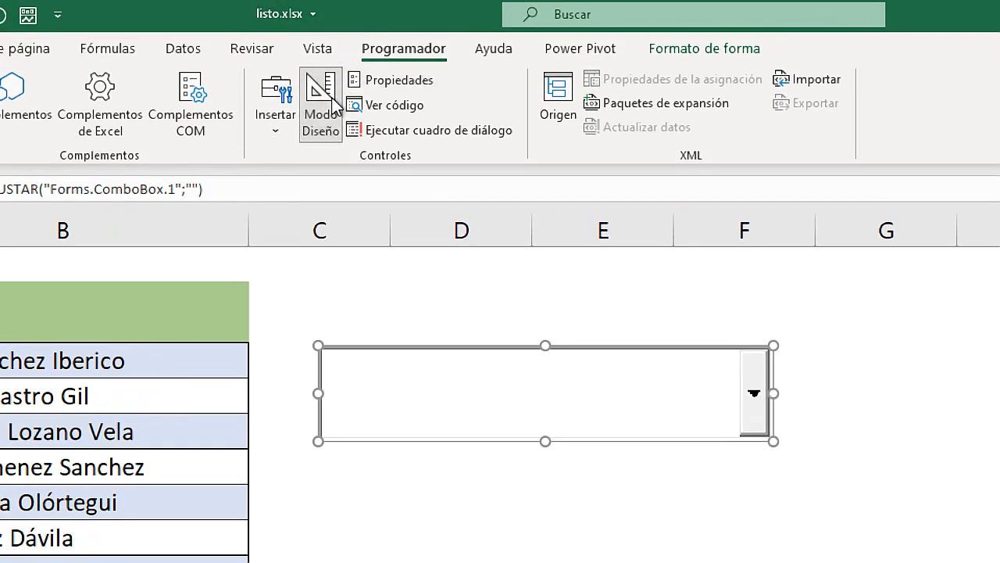
pyautogui.click(323, 111)
pyautogui.click(326, 117)
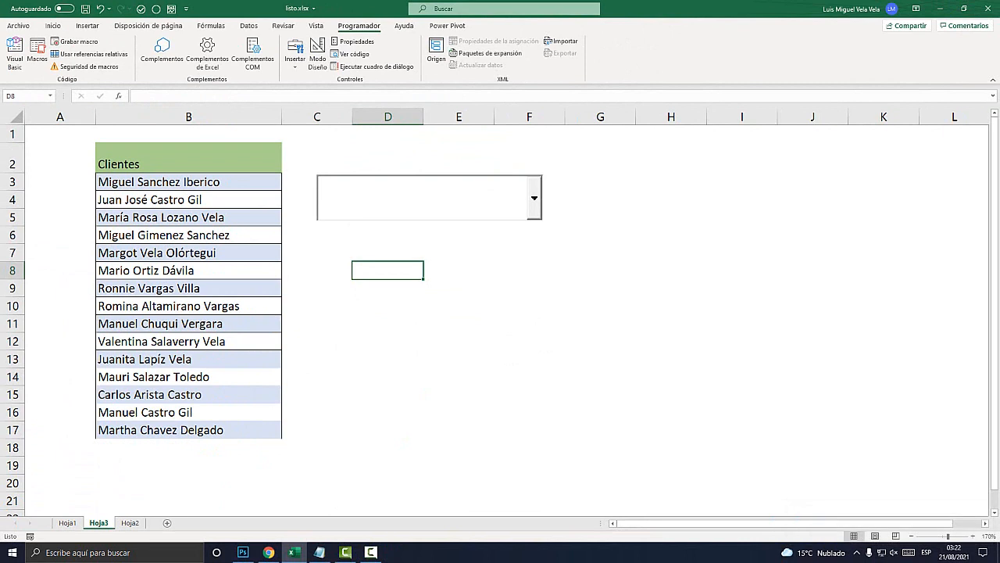
# Open the combo box's client list and search it by entering the first letters of the client name in B7.
pyautogui.click(534, 198)
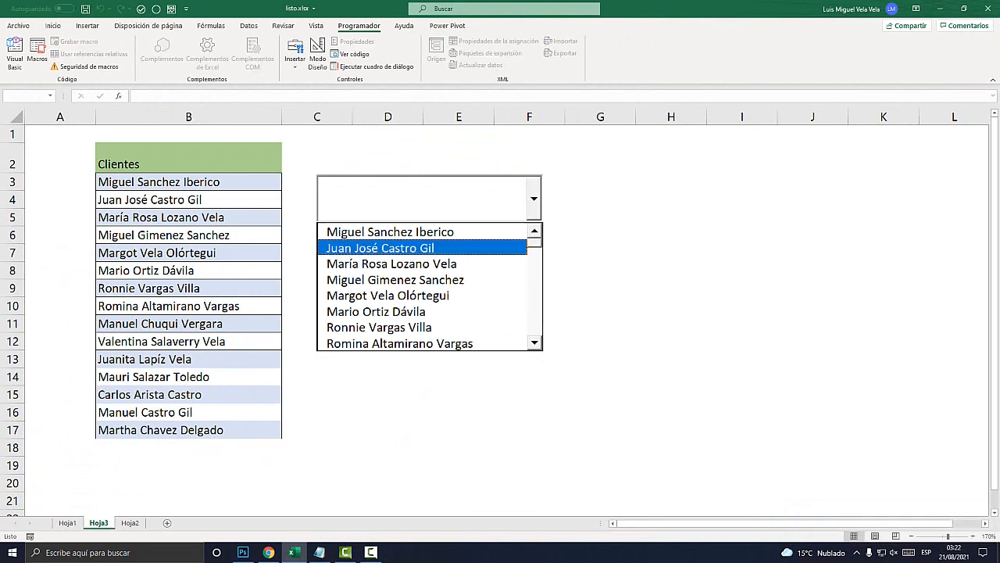
pyautogui.moveTo(535, 242)
pyautogui.mouseDown()
pyautogui.moveTo(535, 254)
pyautogui.moveTo(534, 238)
pyautogui.mouseUp()
pyautogui.click(534, 199)
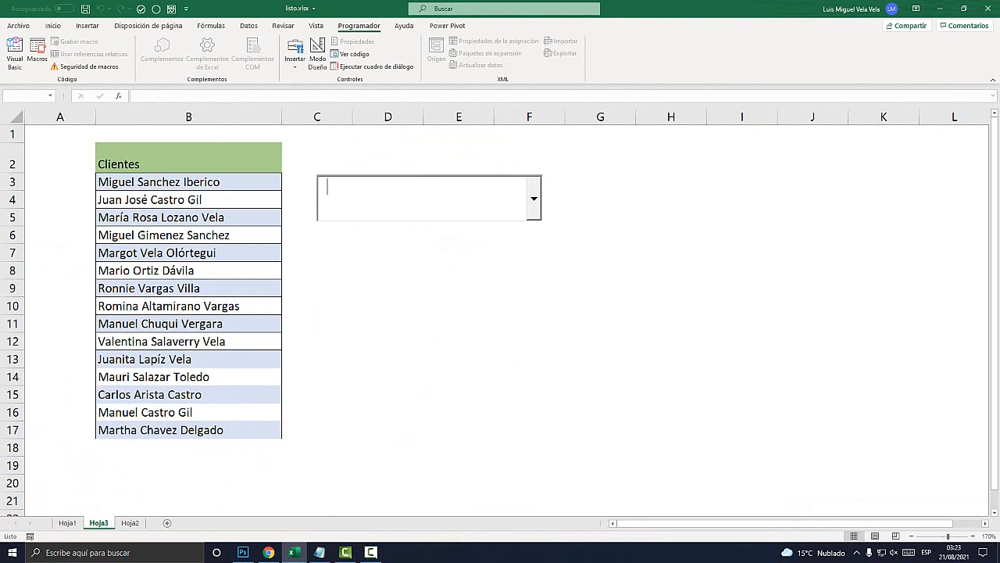
pyautogui.write('Miguel Sanchez Iberico')
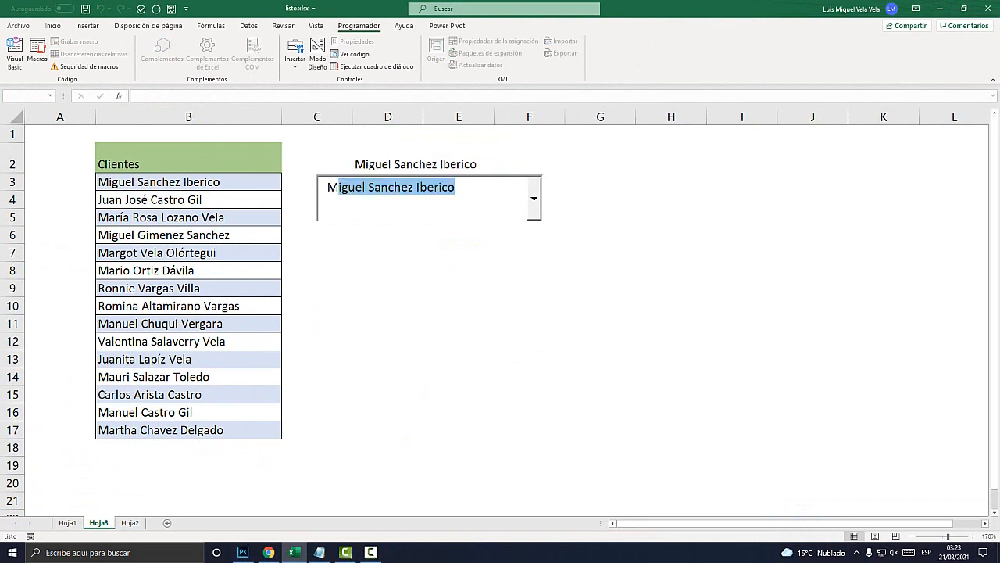
pyautogui.click(535, 199)
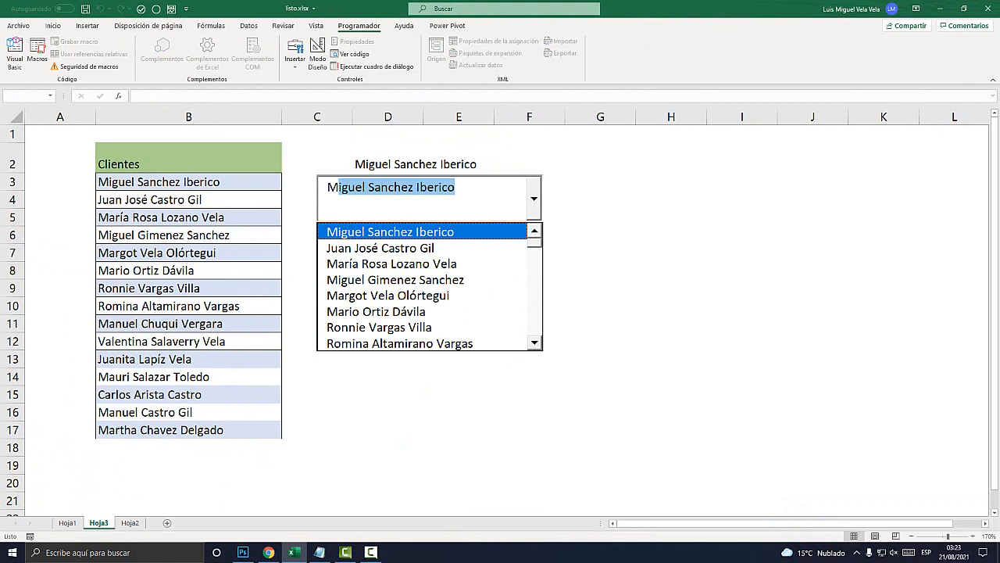
pyautogui.write('a')
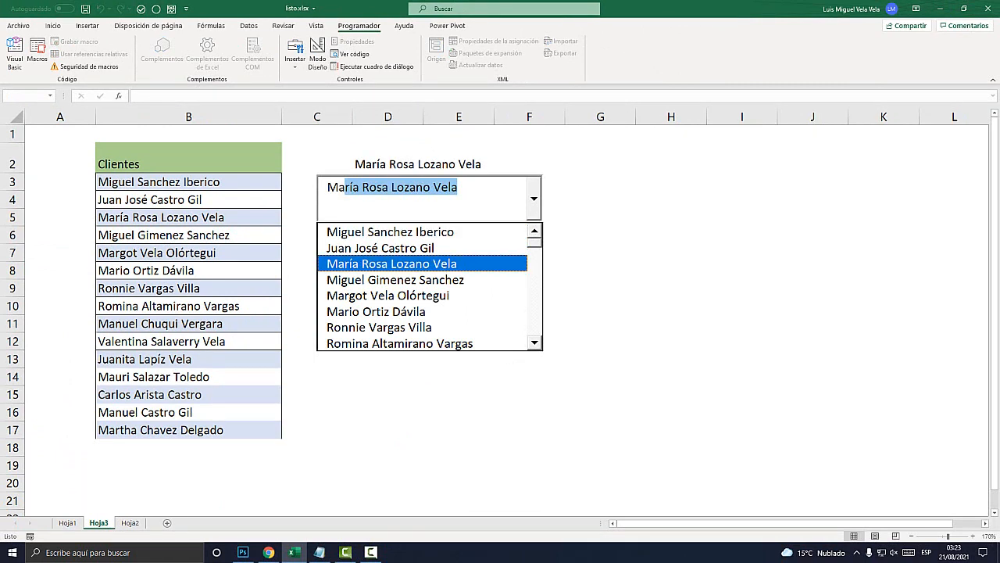
pyautogui.write('rgot Vela Olórtegui')
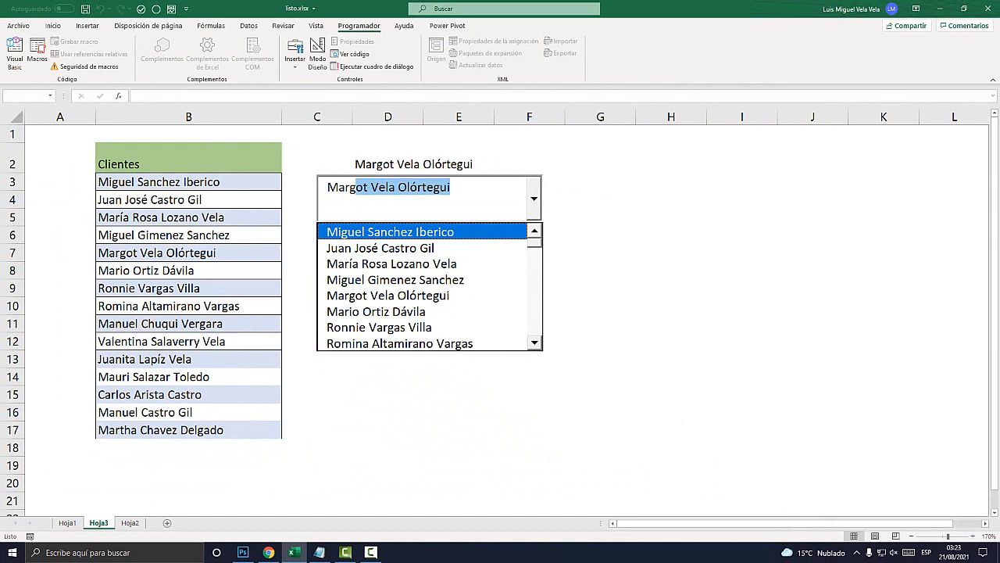
pyautogui.press('Return')
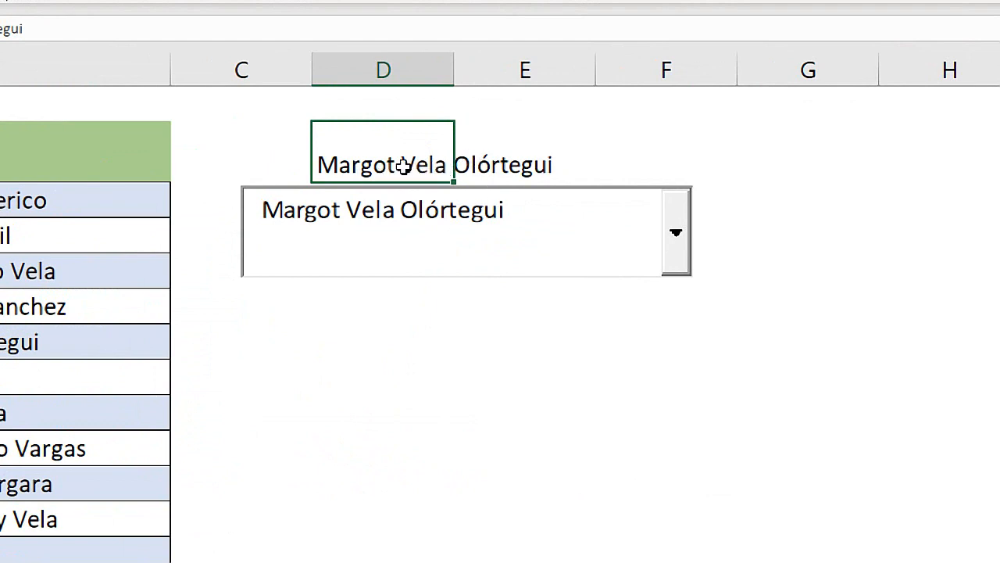
# Choose the client from B15 in the combo box list and select the linked cell D2.
pyautogui.click(676, 233)
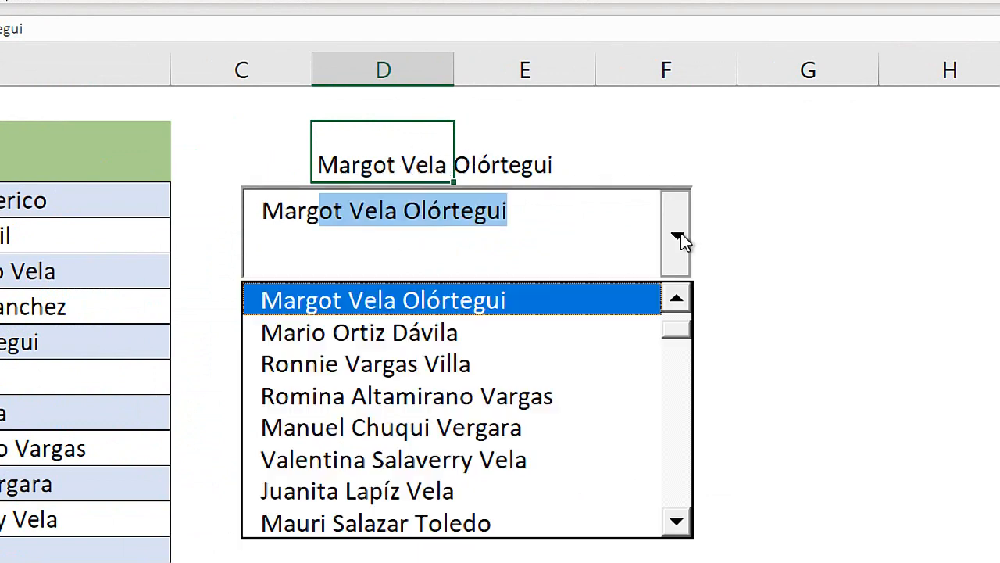
pyautogui.moveTo(678, 328); pyautogui.dragTo(678, 349)
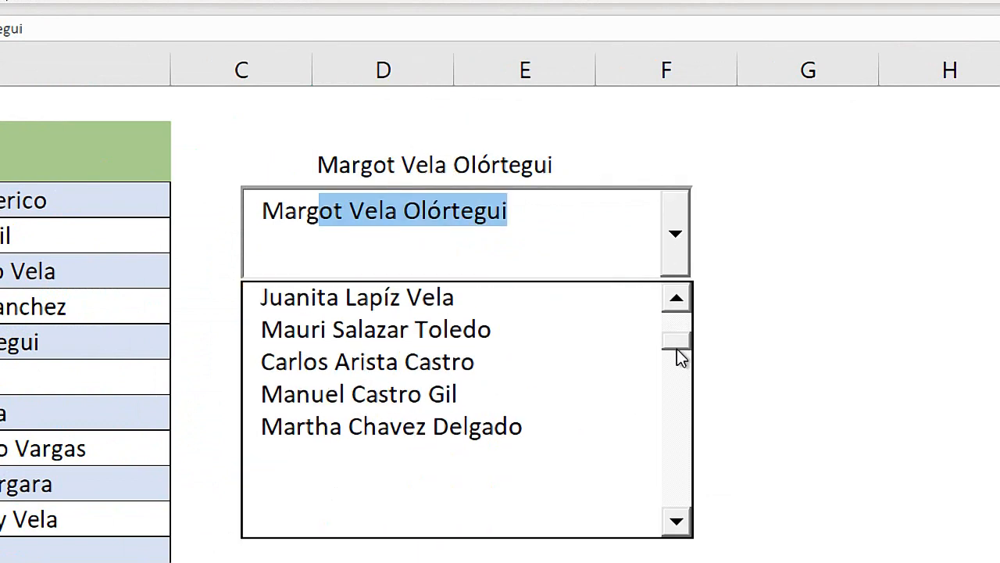
pyautogui.click(346, 367)
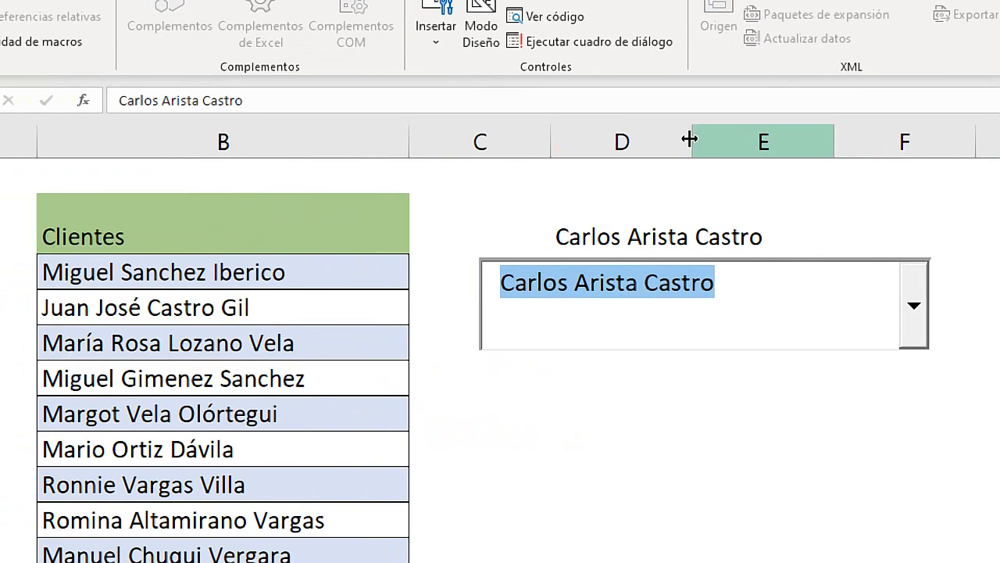
pyautogui.click(604, 237)
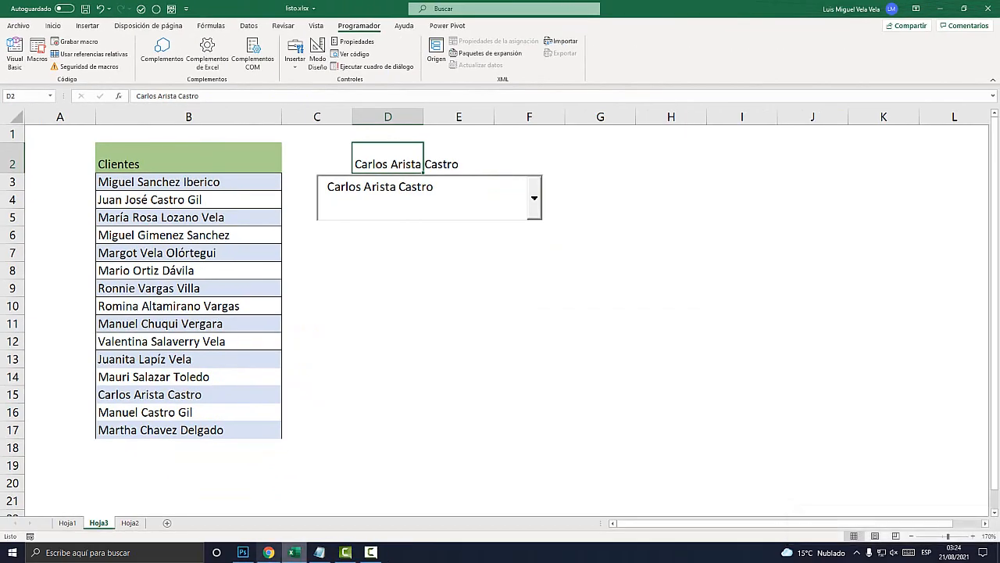
pyautogui.click(371, 553)
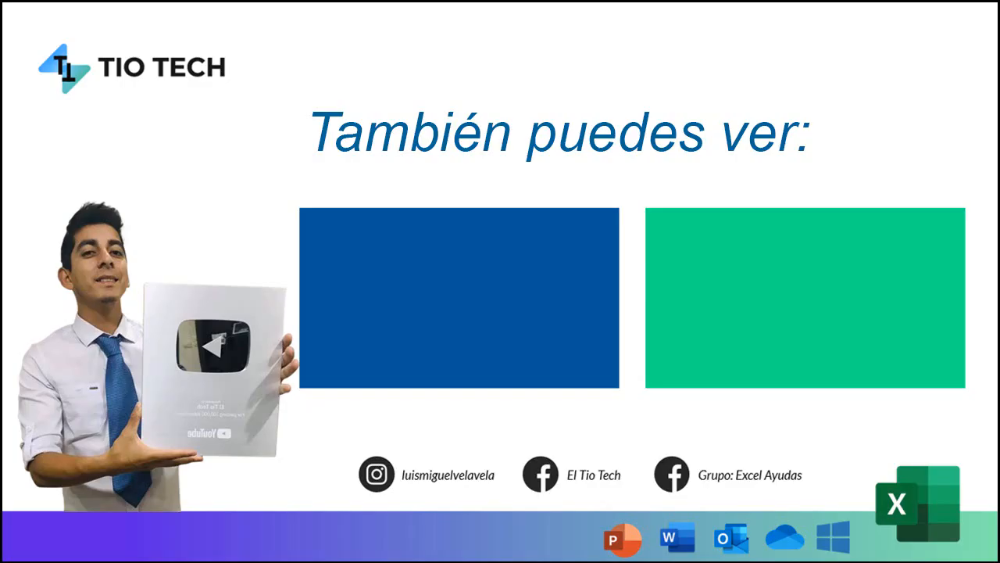